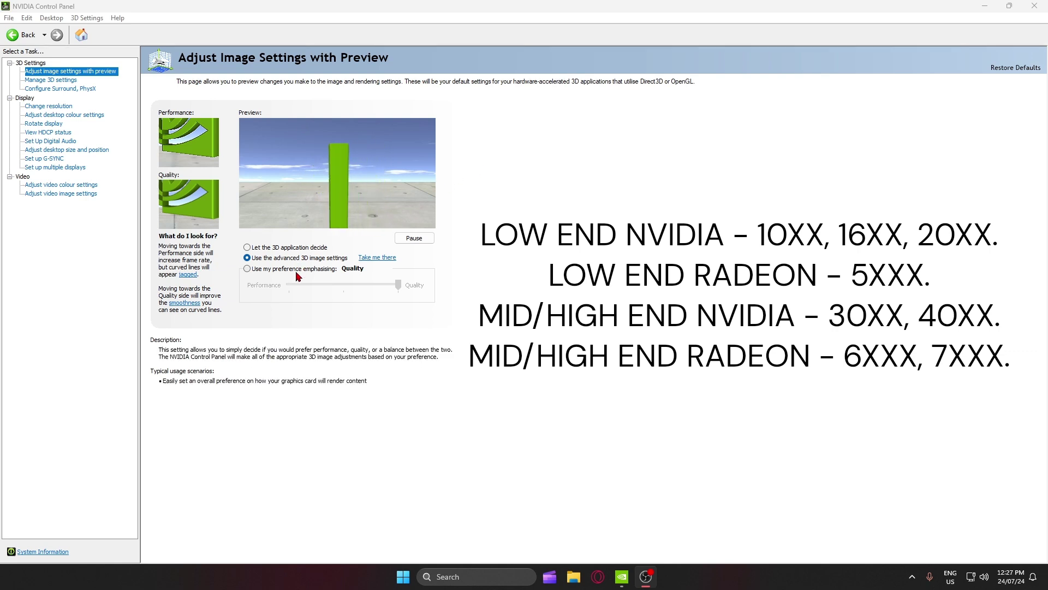
# - Set image settings to 'Use my preference emphasizing' Quality and apply the change
pyautogui.click(270, 269)
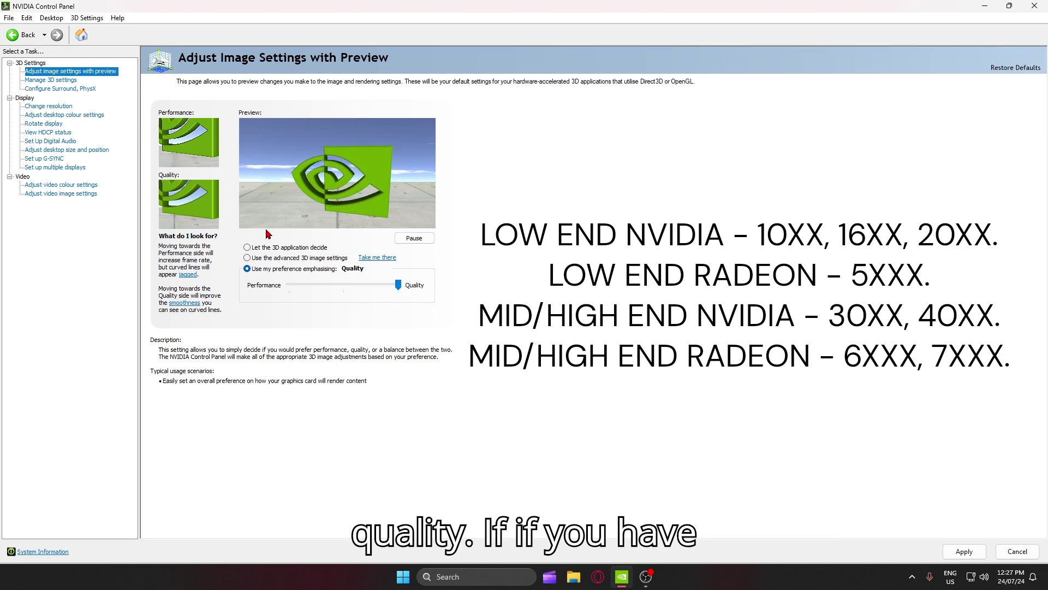
pyautogui.click(350, 286)
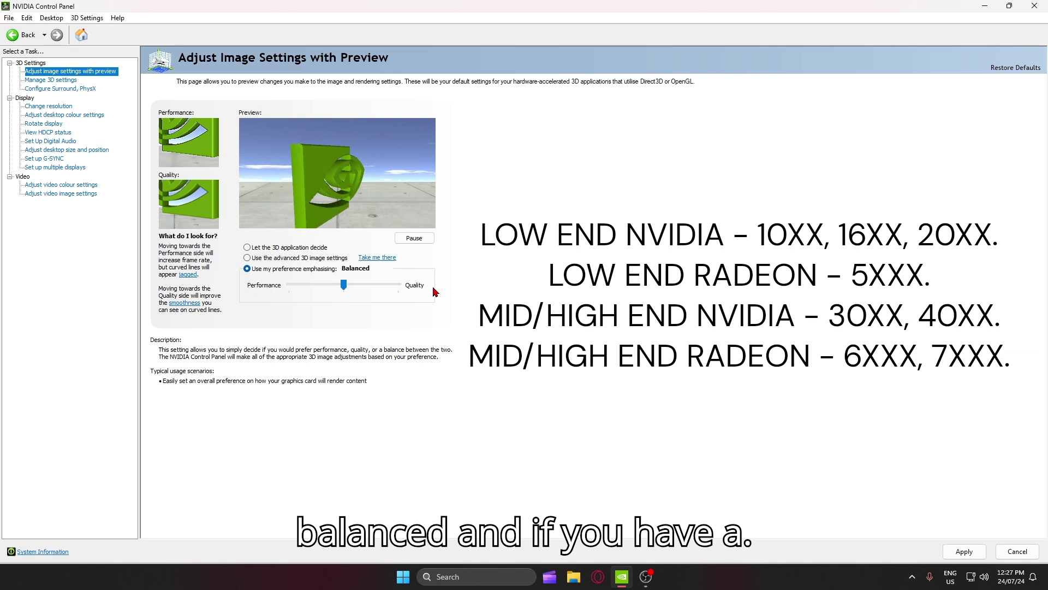
pyautogui.click(301, 285)
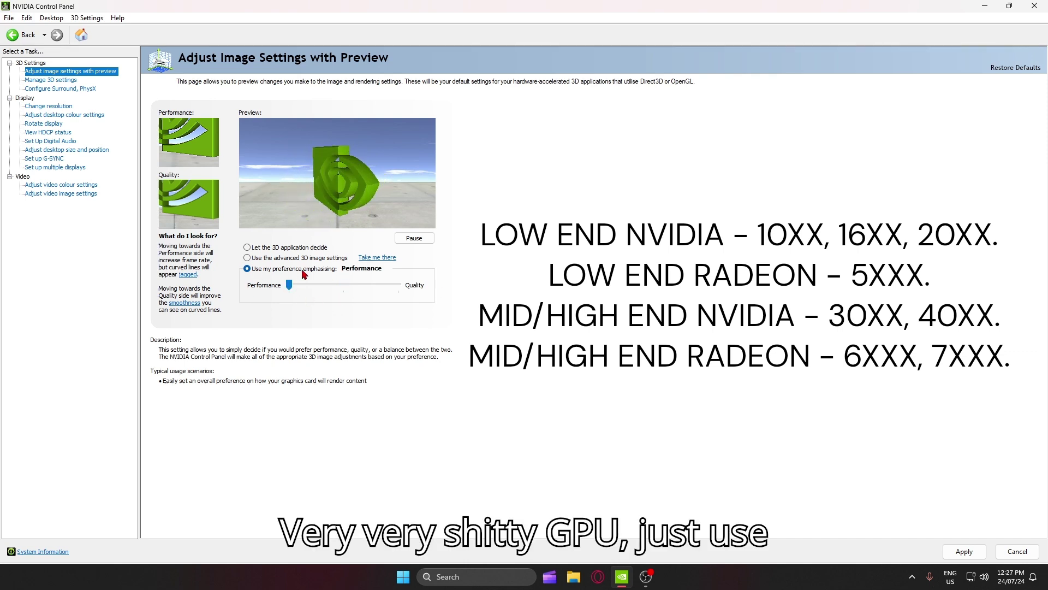
pyautogui.click(402, 291)
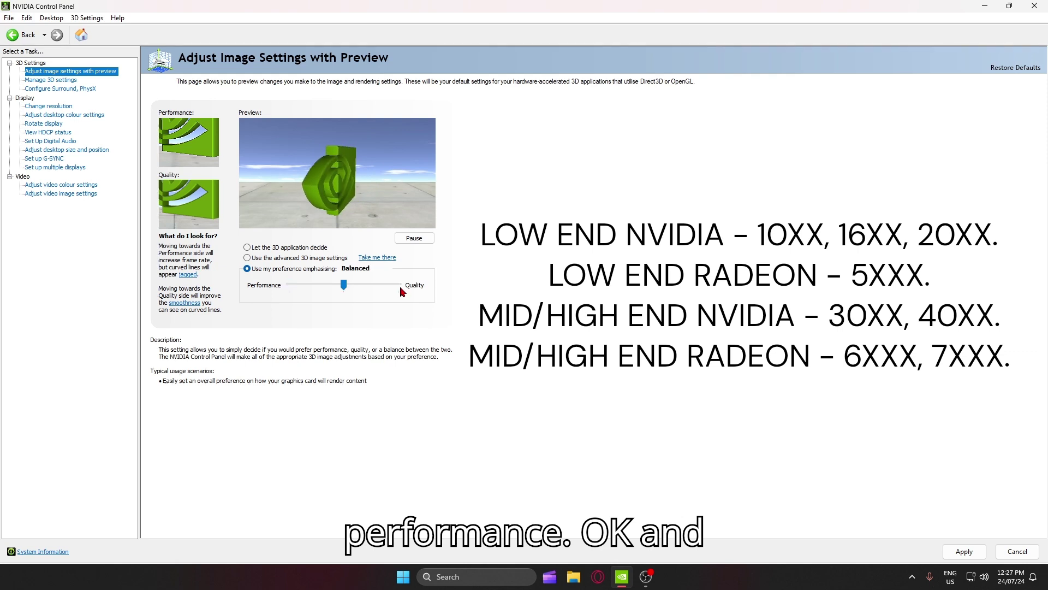
pyautogui.moveTo(345, 297); pyautogui.dragTo(453, 292)
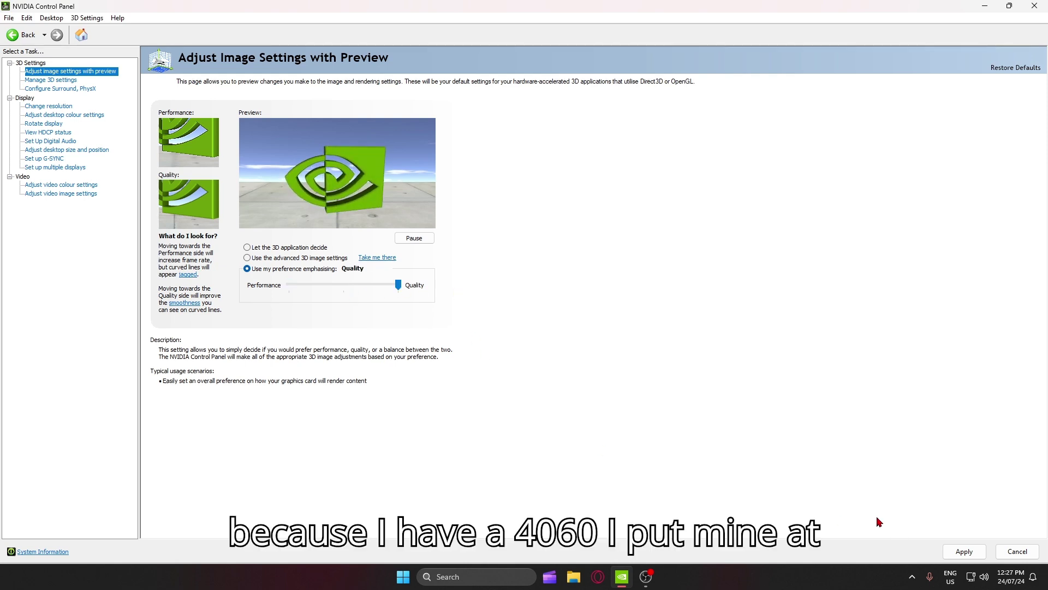
pyautogui.click(960, 552)
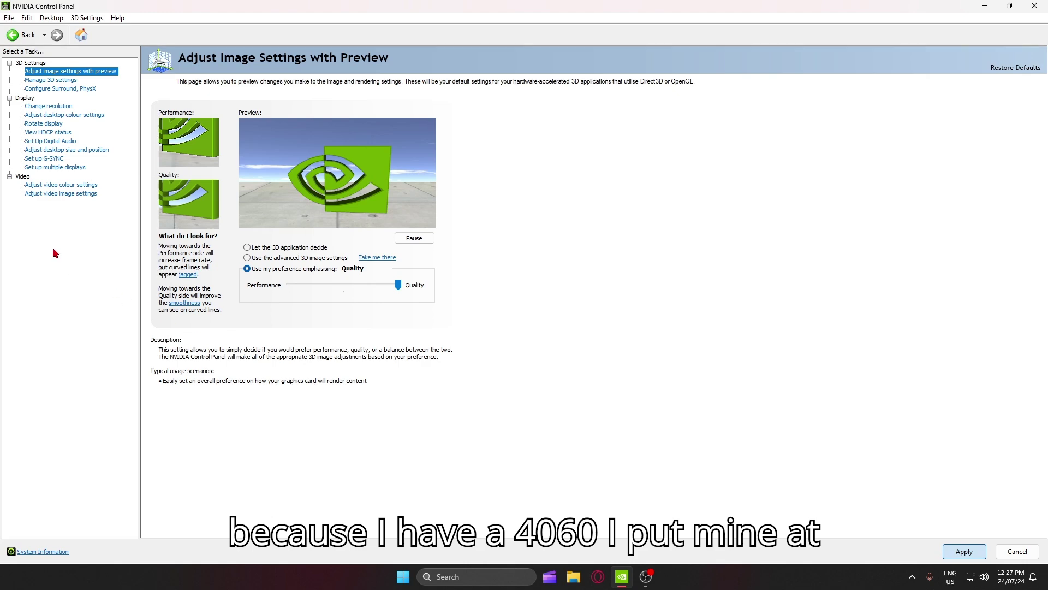
# - In Manage 3D settings, keep Anisotropic filtering at 8x
pyautogui.click(51, 83)
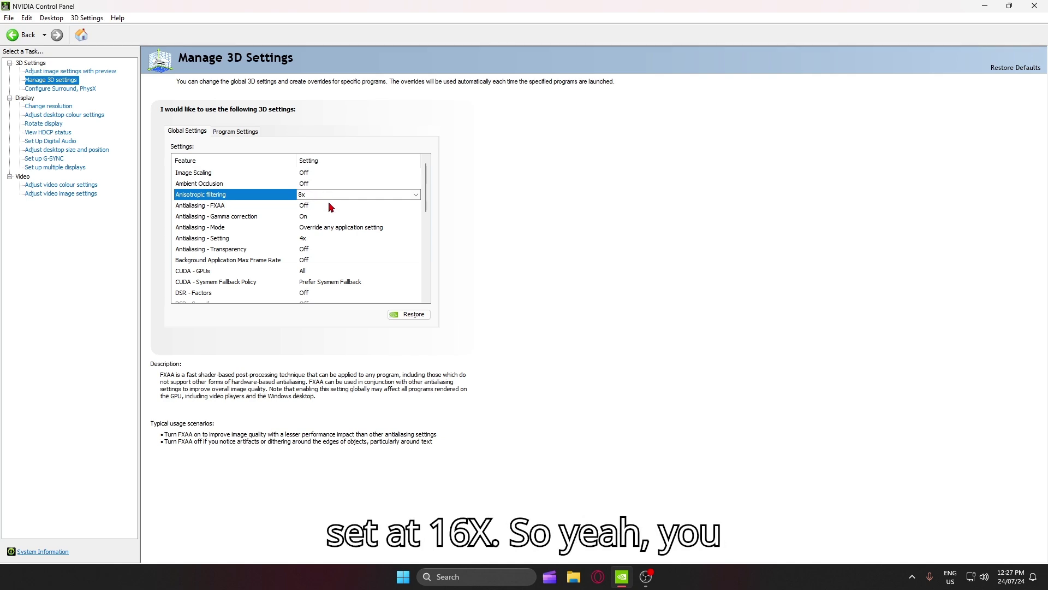
pyautogui.click(315, 194)
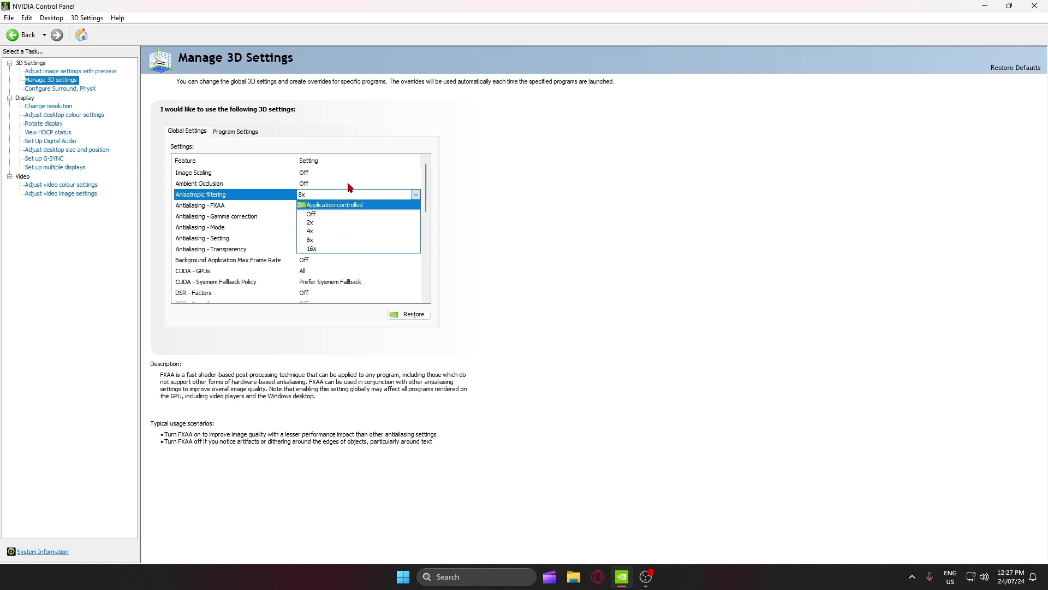
pyautogui.click(315, 239)
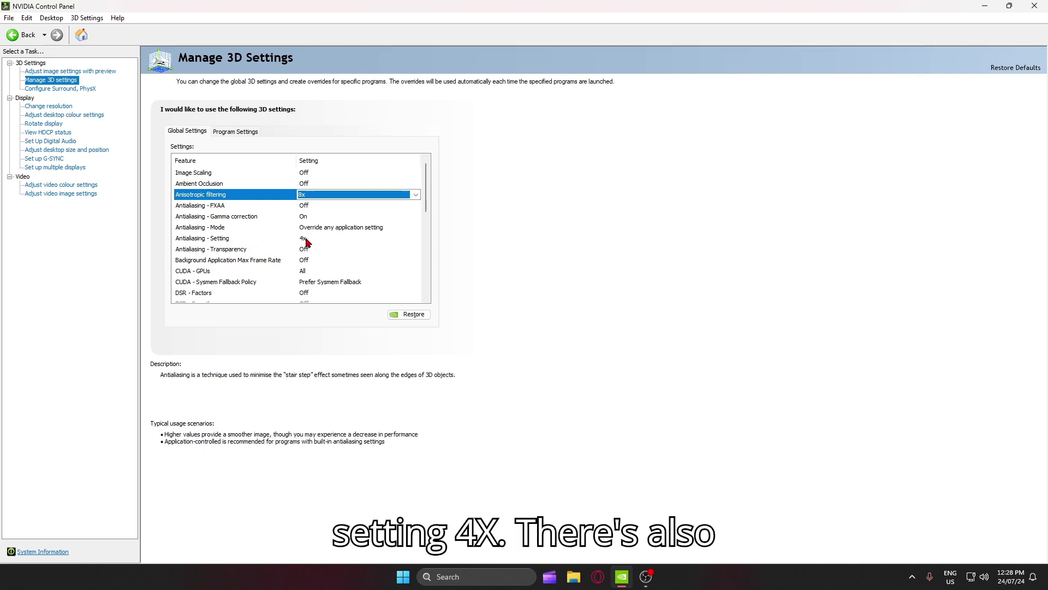
# - Set Antialiasing - Setting to 4x
pyautogui.click(304, 239)
pyautogui.click(305, 240)
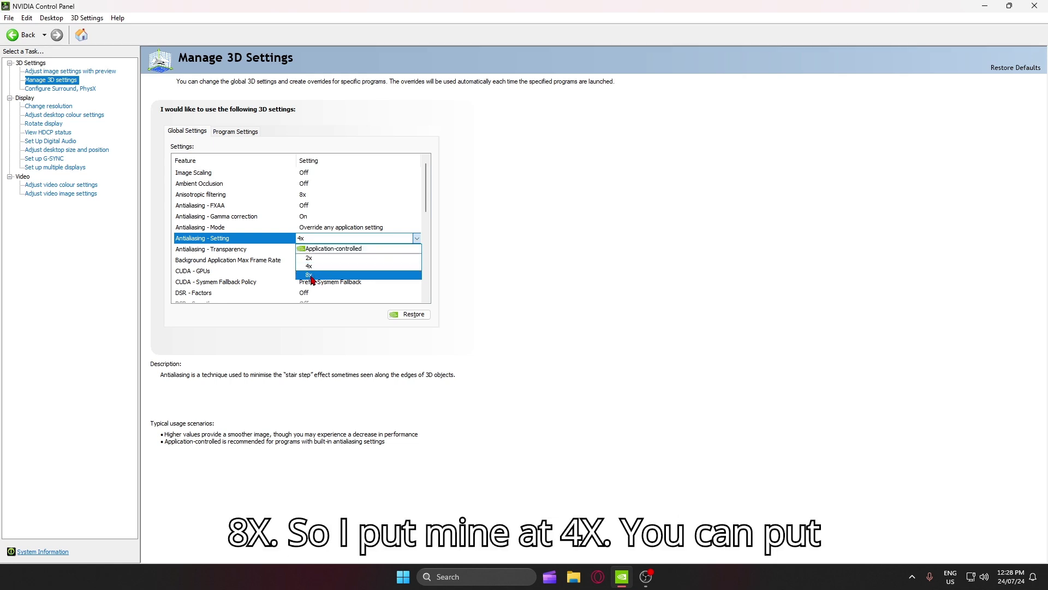
pyautogui.click(308, 266)
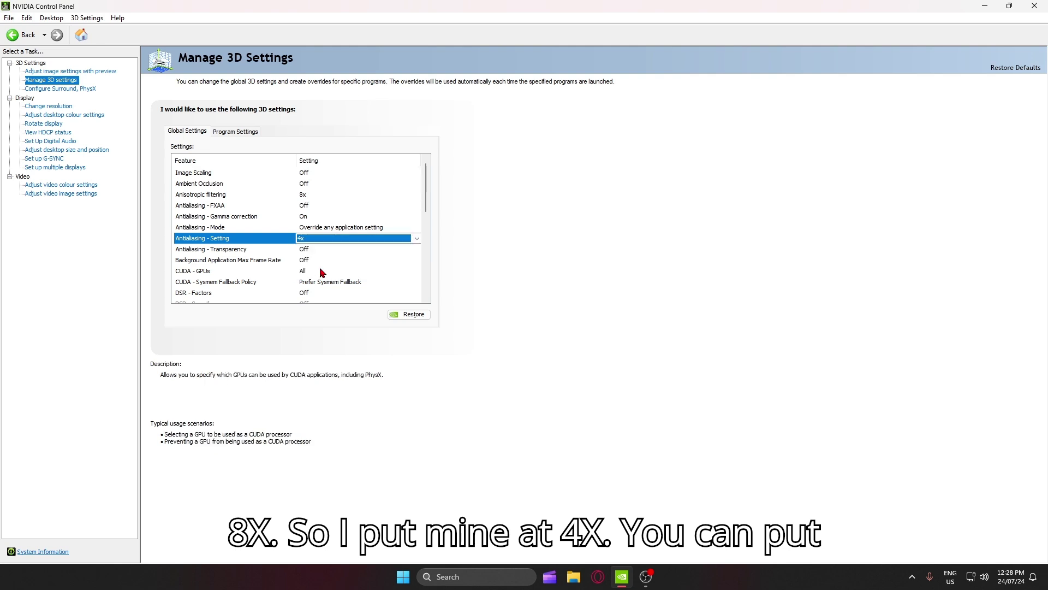
pyautogui.click(348, 239)
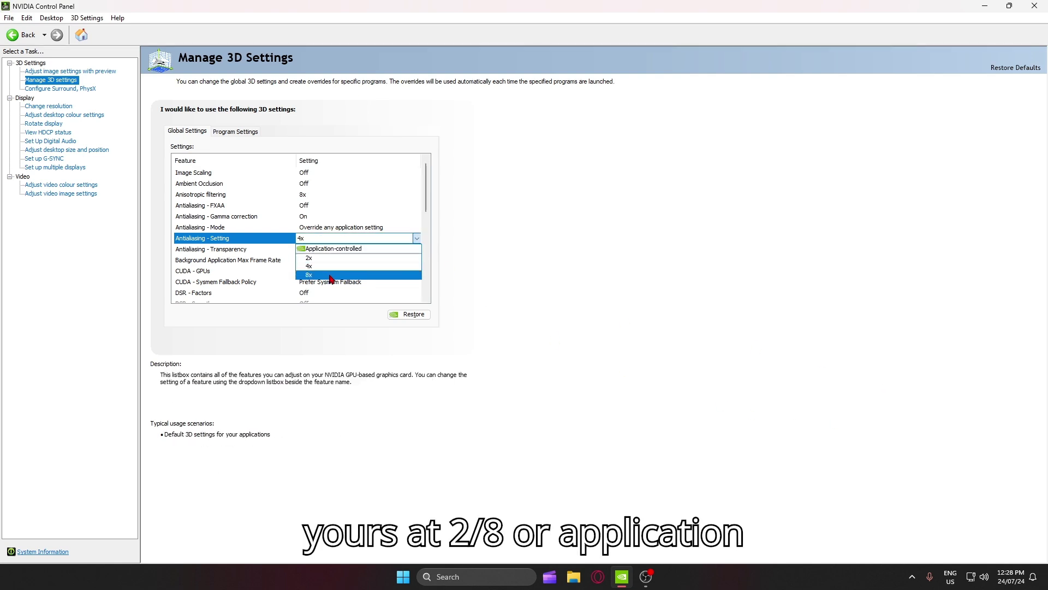
pyautogui.click(336, 239)
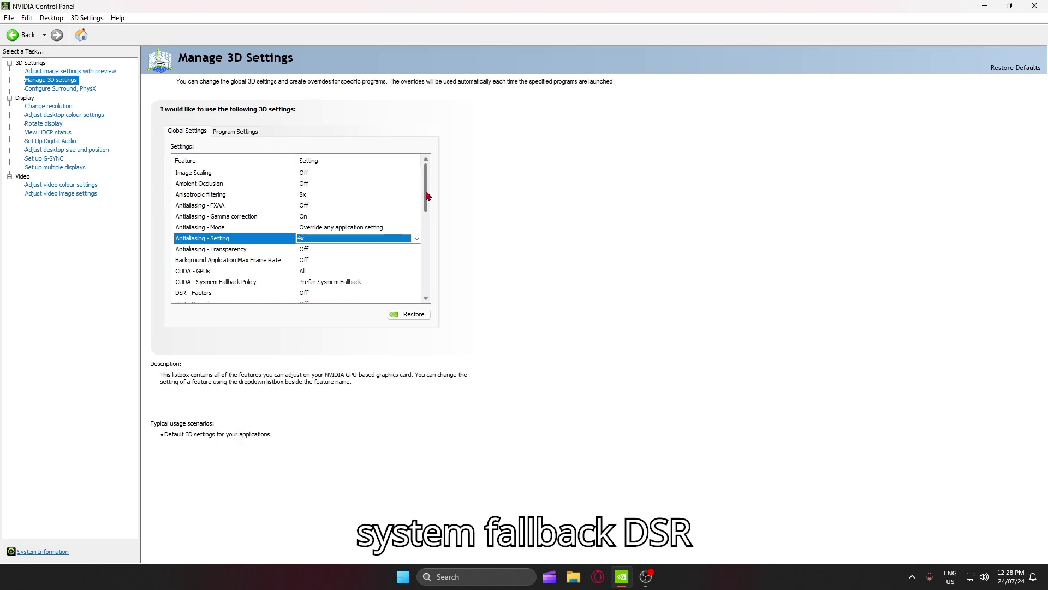
pyautogui.scroll(-3, 417, 234)
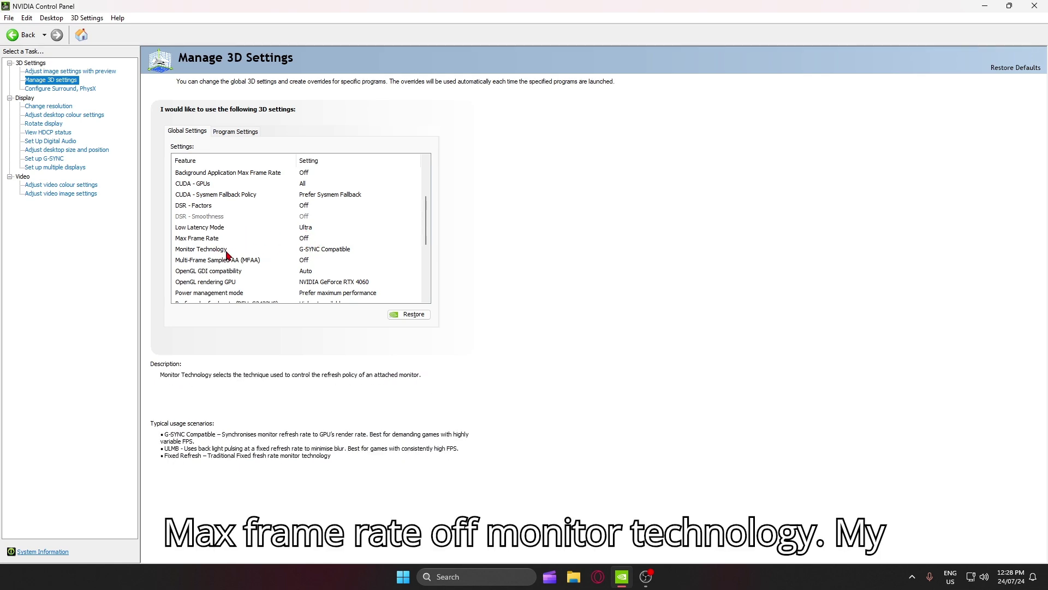
# - Keep Monitor Technology on G-SYNC Compatible and render OpenGL on the NVIDIA GeForce RTX 4060
pyautogui.click(322, 256)
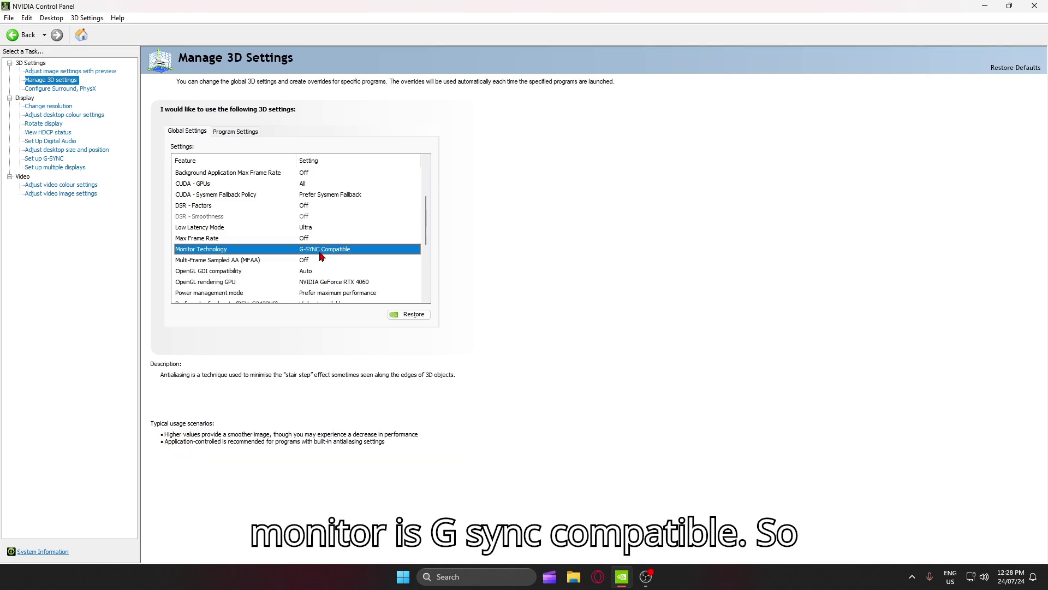
pyautogui.click(325, 256)
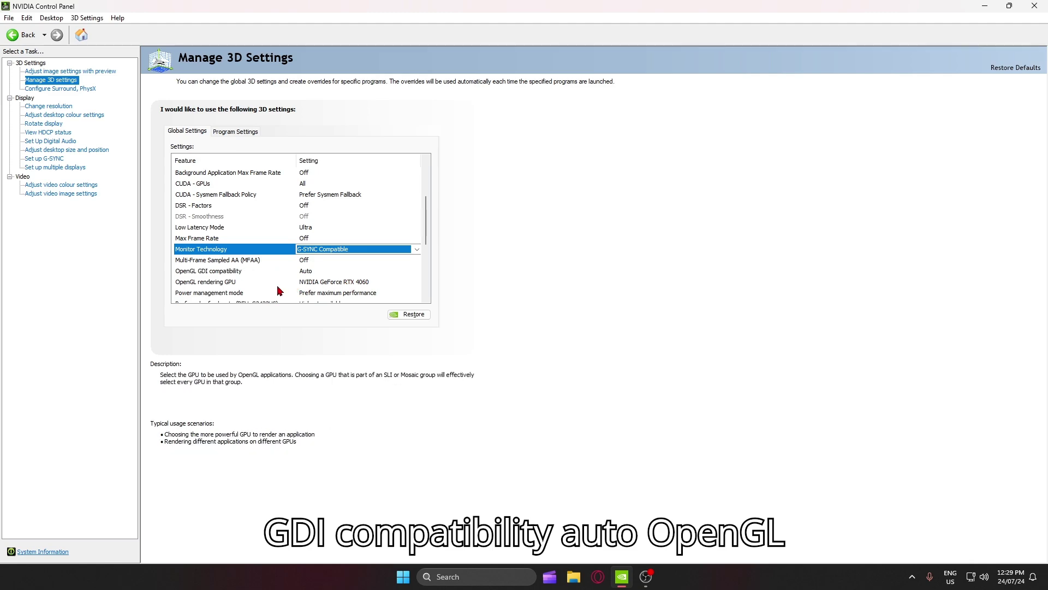
pyautogui.scroll(-2, 248, 287)
pyautogui.click(326, 239)
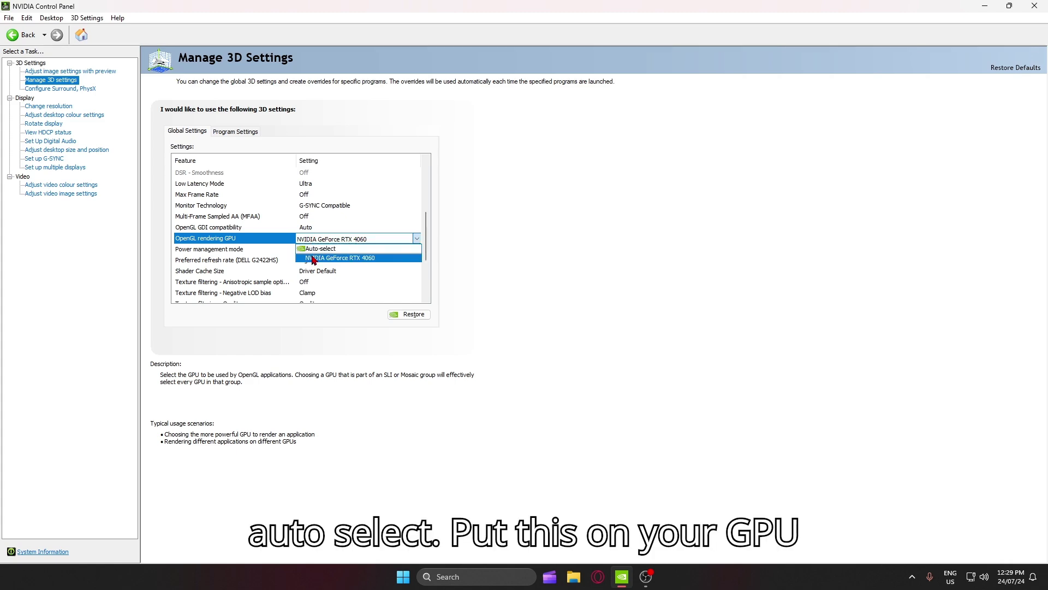
pyautogui.click(313, 258)
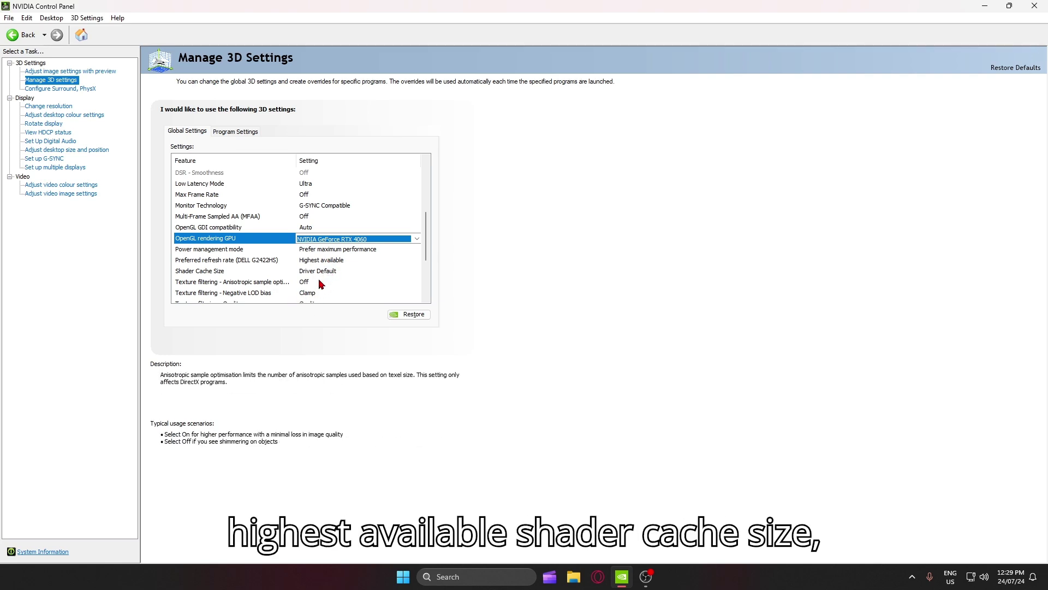
pyautogui.scroll(-2, 309, 285)
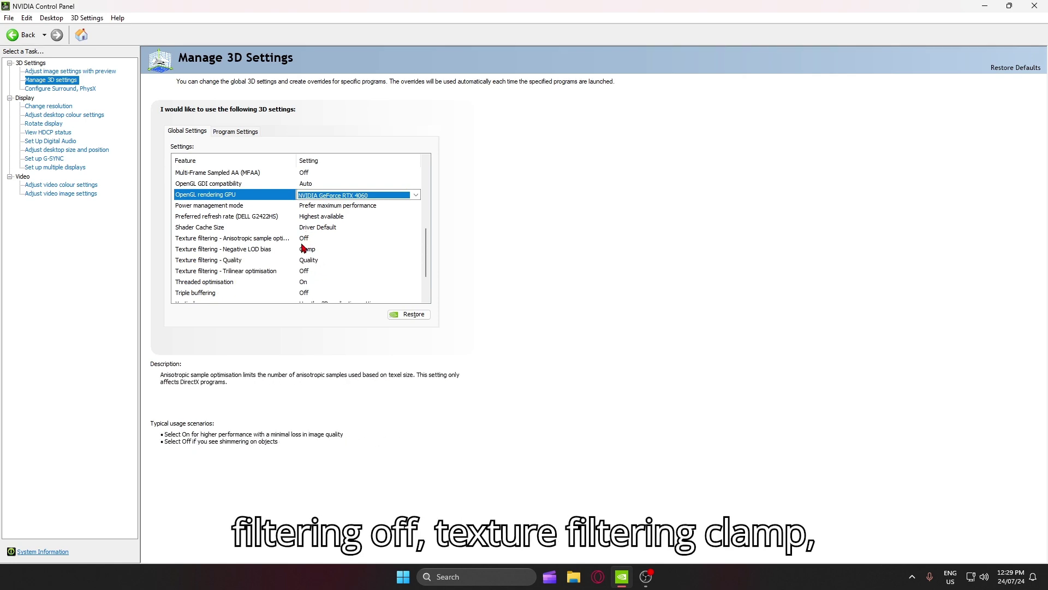
# - Set Texture filtering - Quality to Quality and Vertical sync to 'Use the 3D application setting'
pyautogui.click(309, 261)
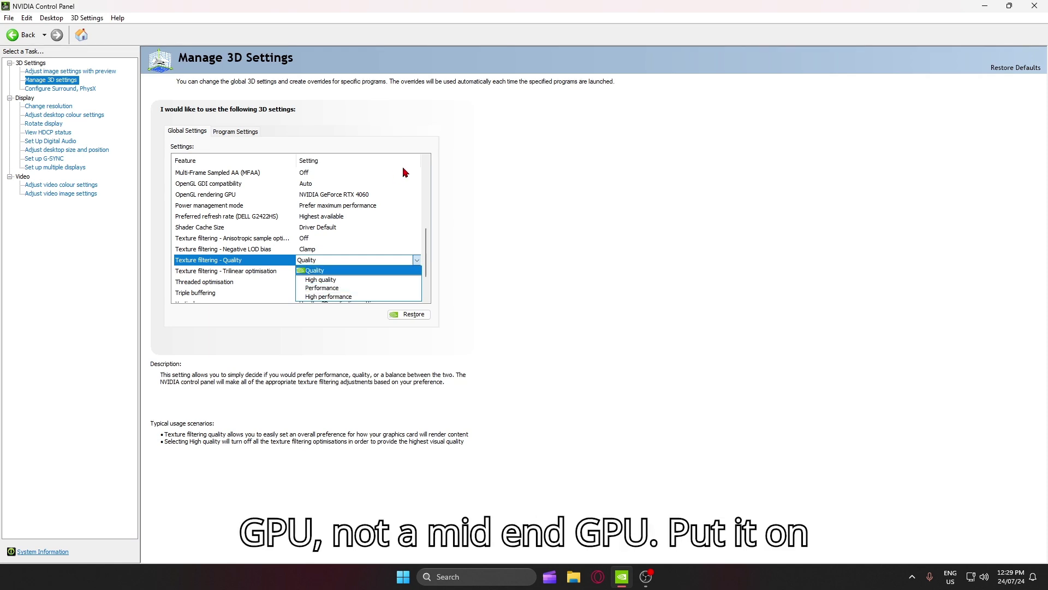
pyautogui.click(374, 258)
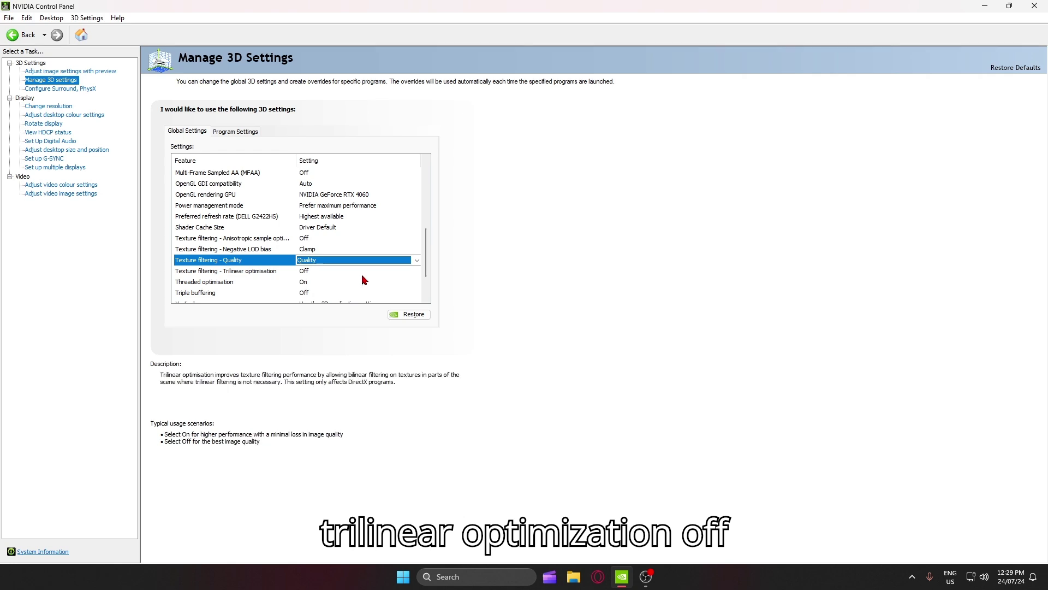
pyautogui.scroll(-1, 425, 263)
pyautogui.scroll(-1, 426, 262)
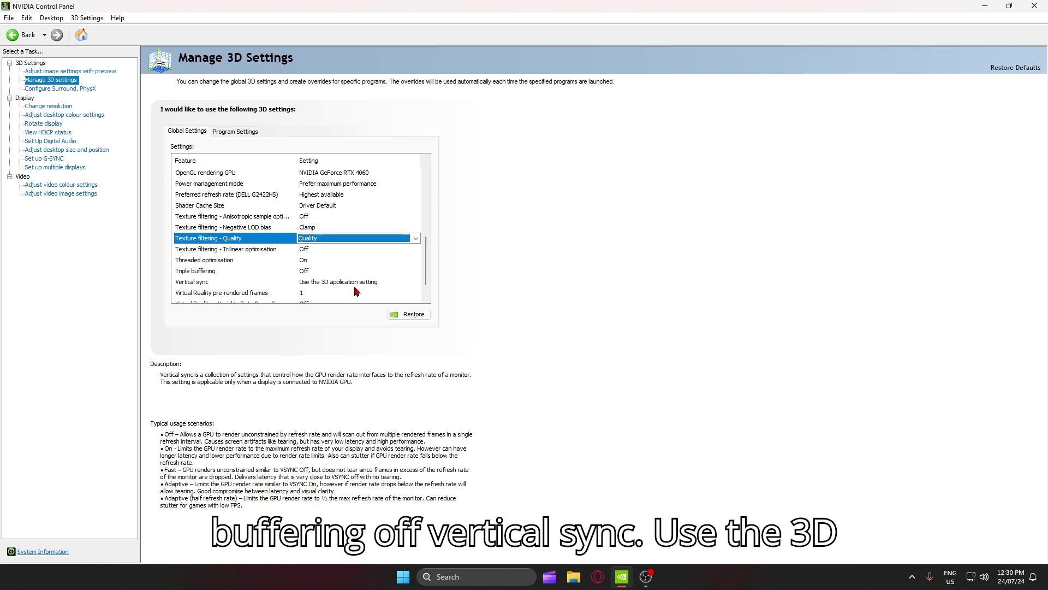
pyautogui.scroll(-1, 427, 272)
pyautogui.scroll(-1, 428, 275)
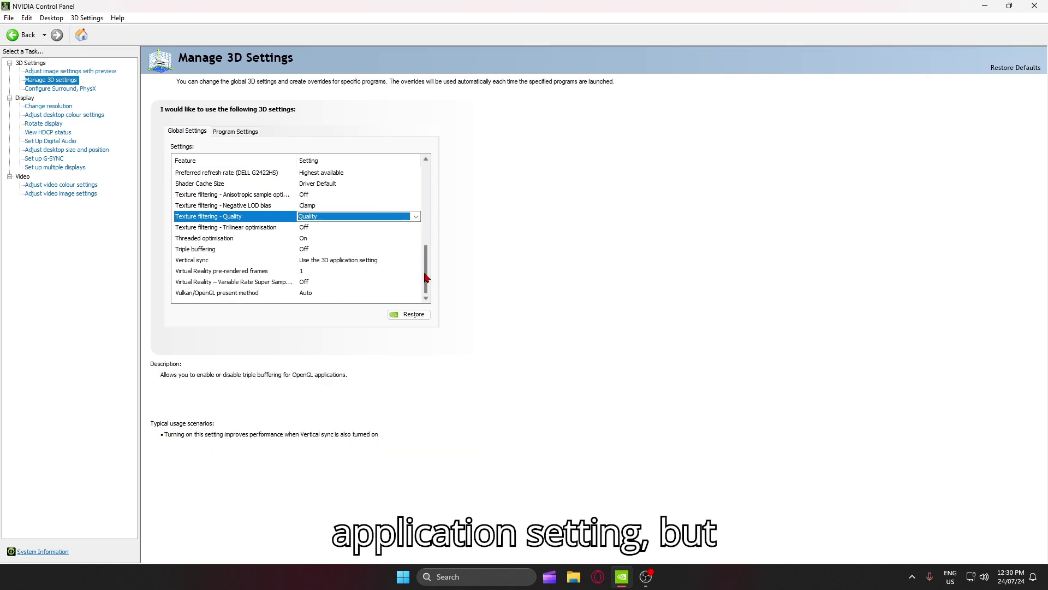
pyautogui.click(370, 262)
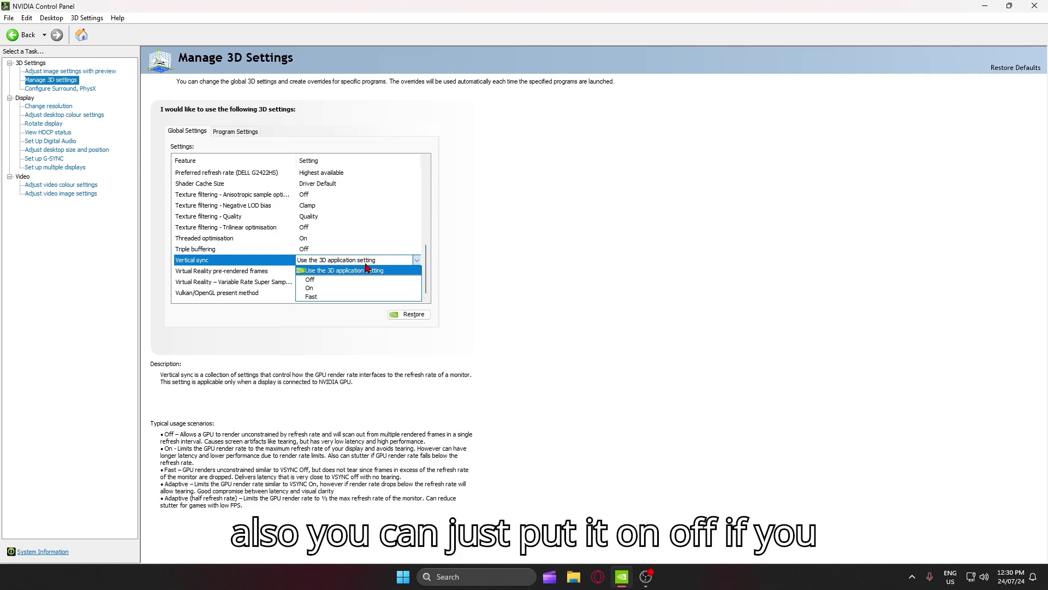
pyautogui.click(345, 271)
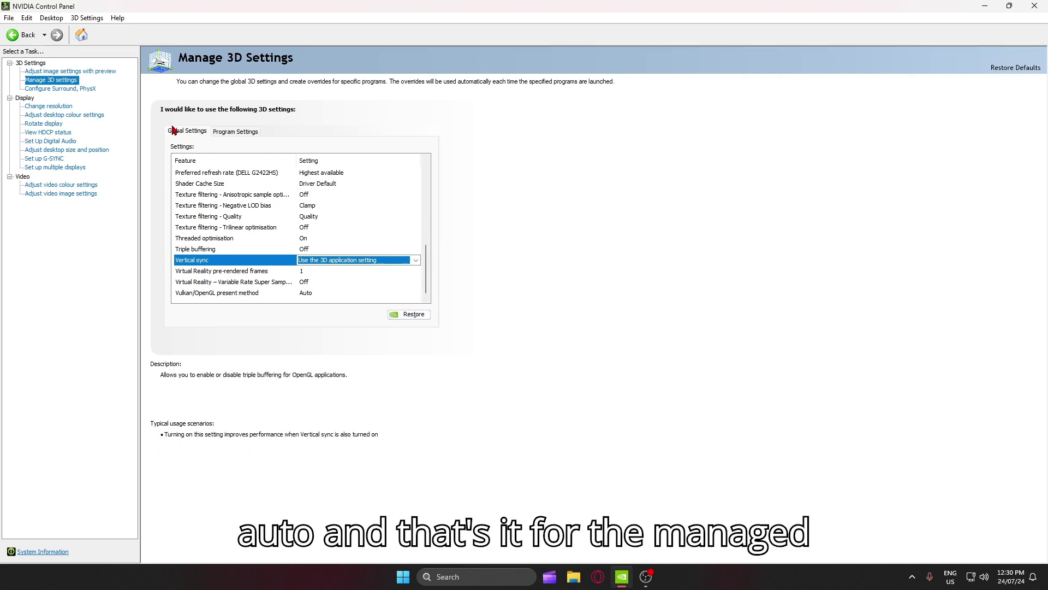
# - On Configure Surround, PhysX, set the PhysX processor to NVIDIA GeForce RTX 4060
pyautogui.click(76, 91)
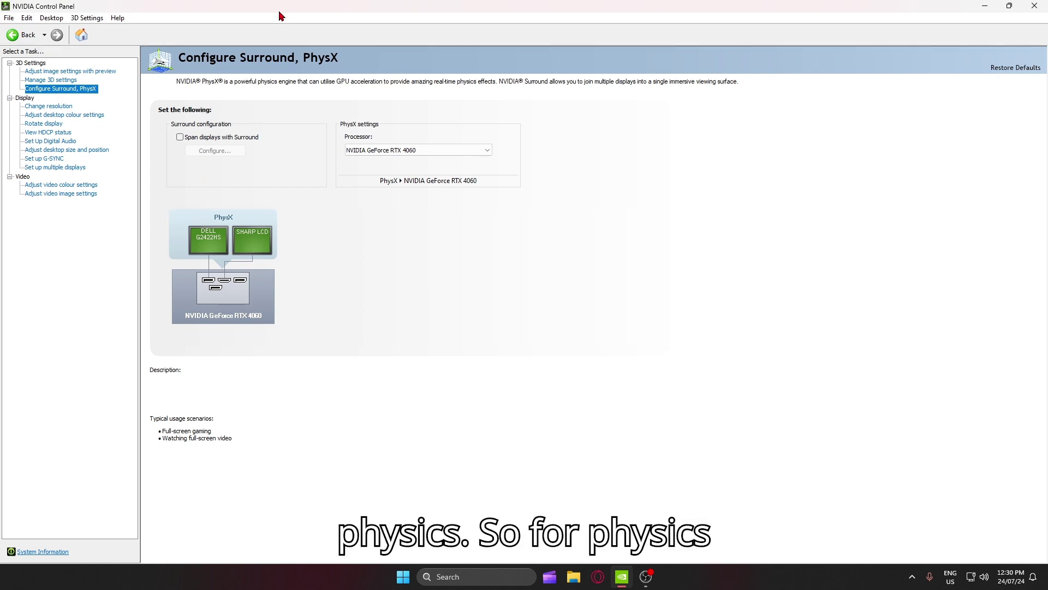
pyautogui.click(379, 151)
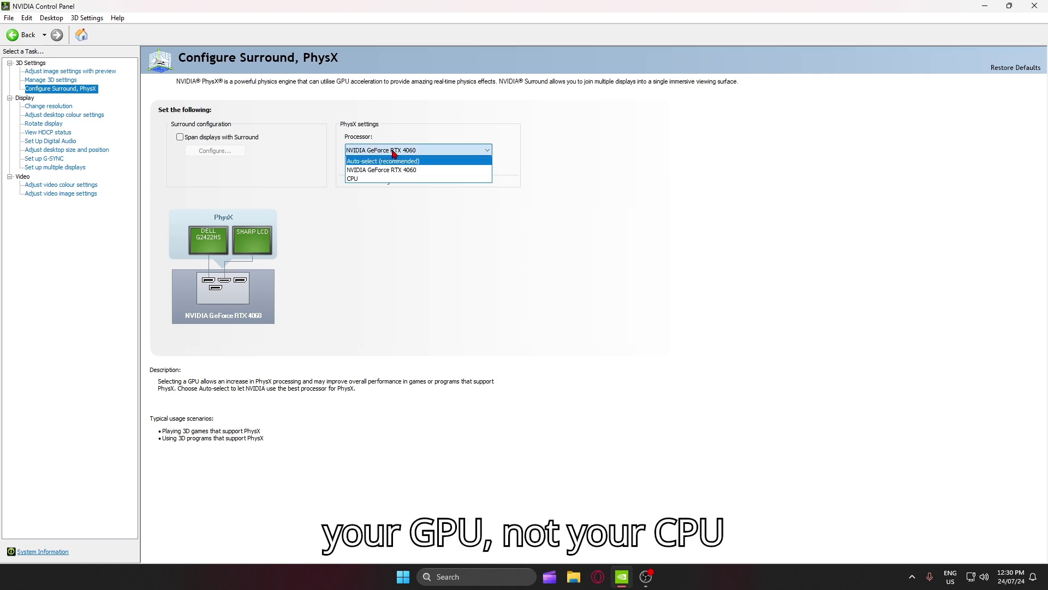
pyautogui.click(381, 169)
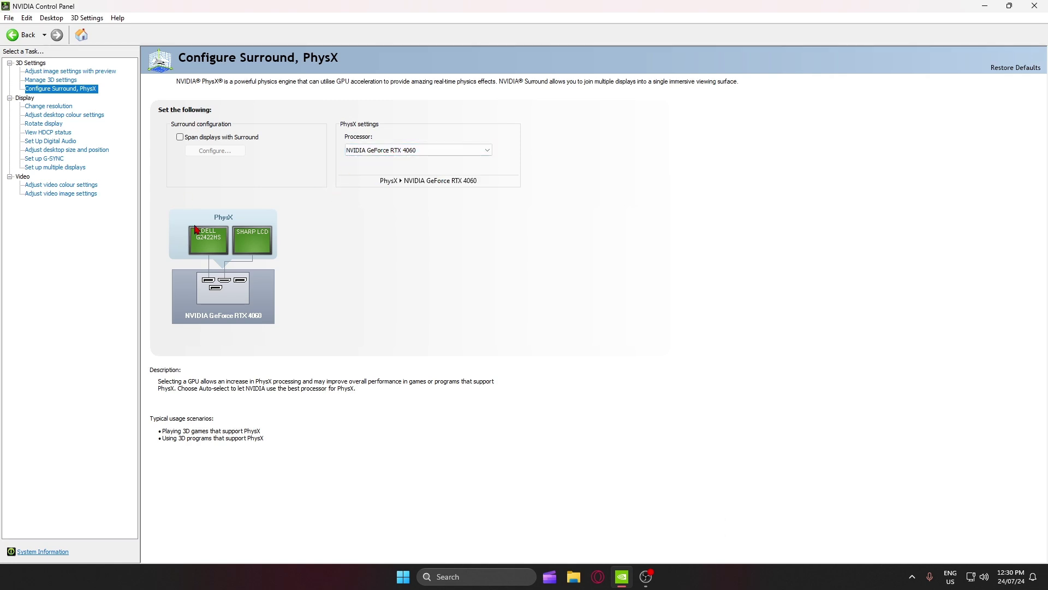
# - On Change resolution, keep the Dell display's refresh rate at 165Hz
pyautogui.click(37, 106)
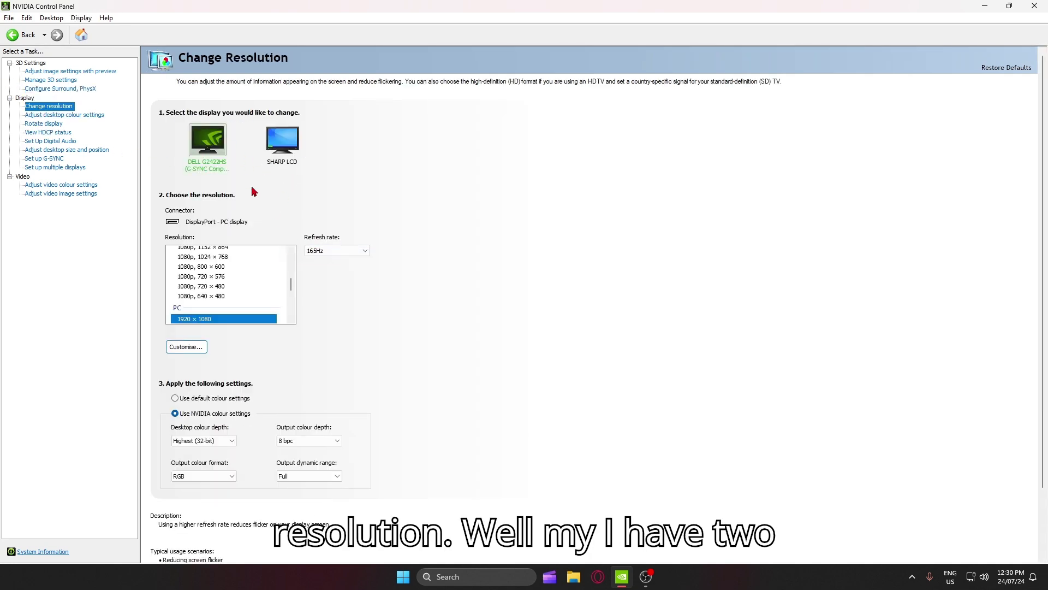
pyautogui.click(338, 251)
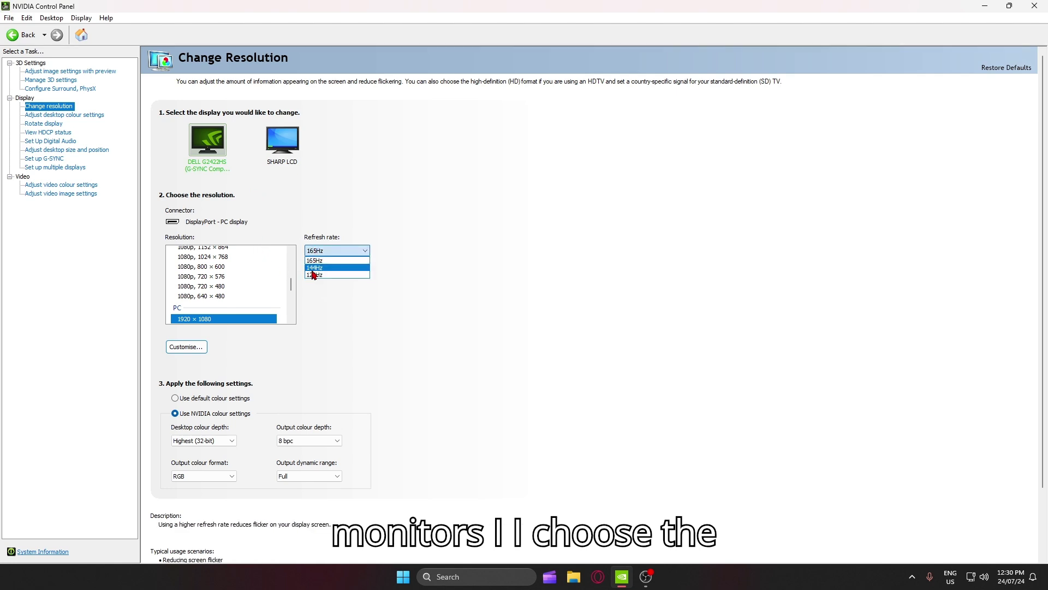
pyautogui.click(314, 260)
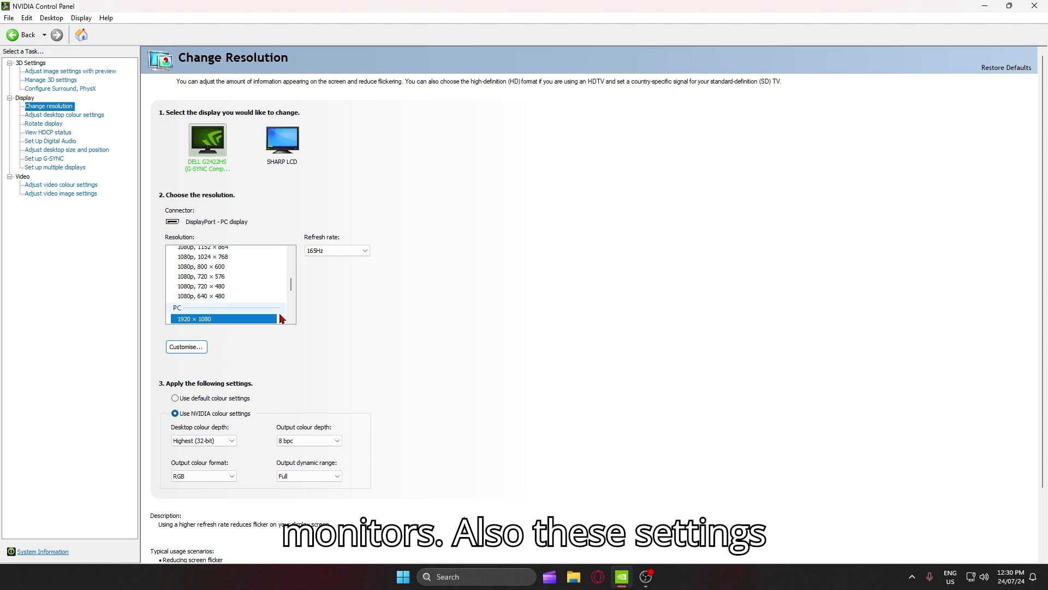
pyautogui.scroll(-1, 216, 389)
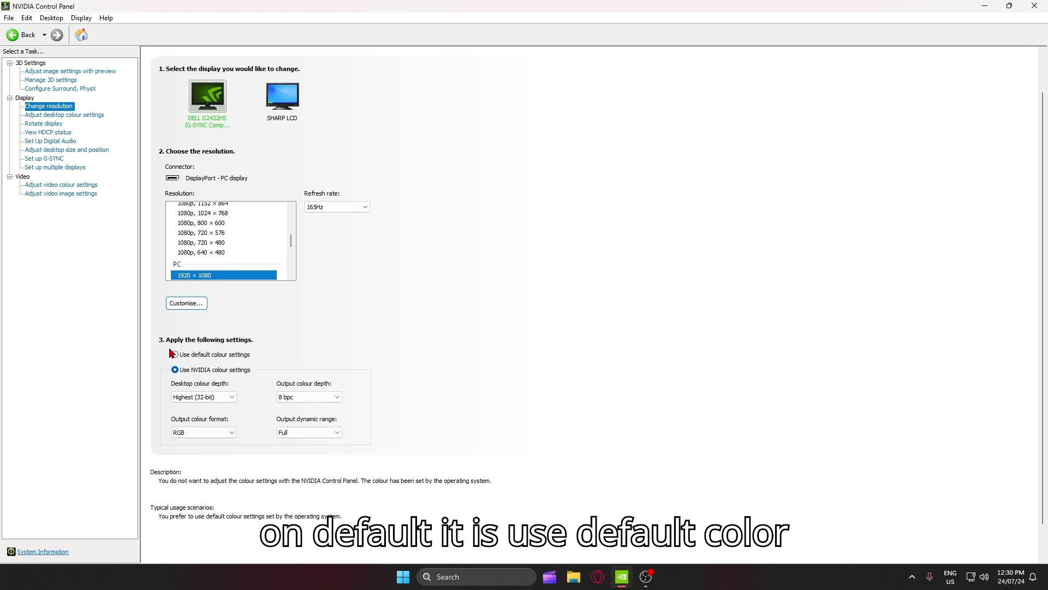
# - Switch to NVIDIA colour settings with Highest (32-bit) desktop depth and 8 bpc output depth
pyautogui.click(176, 370)
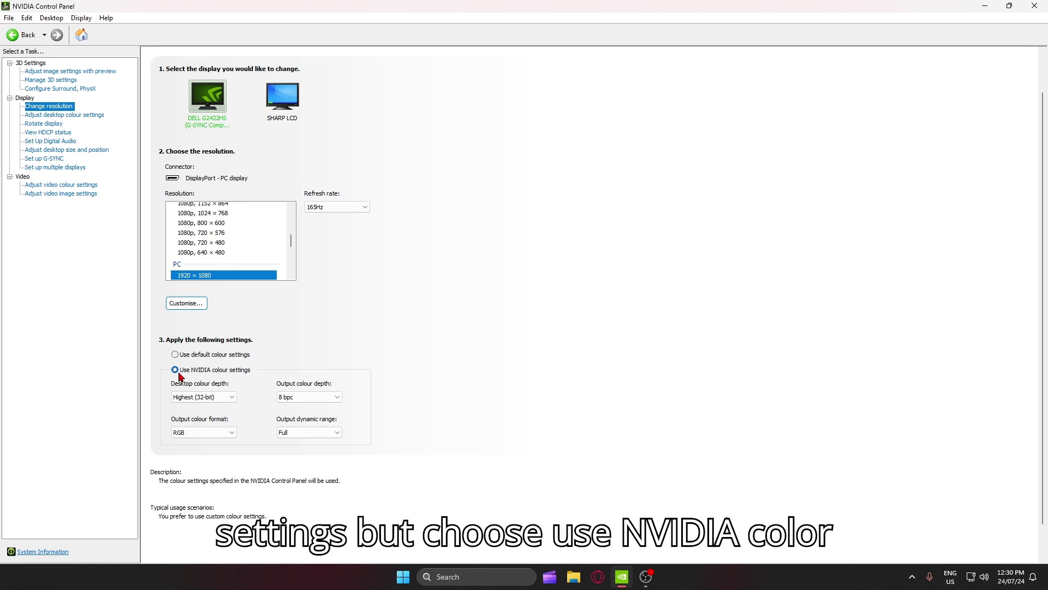
pyautogui.click(187, 399)
pyautogui.click(193, 404)
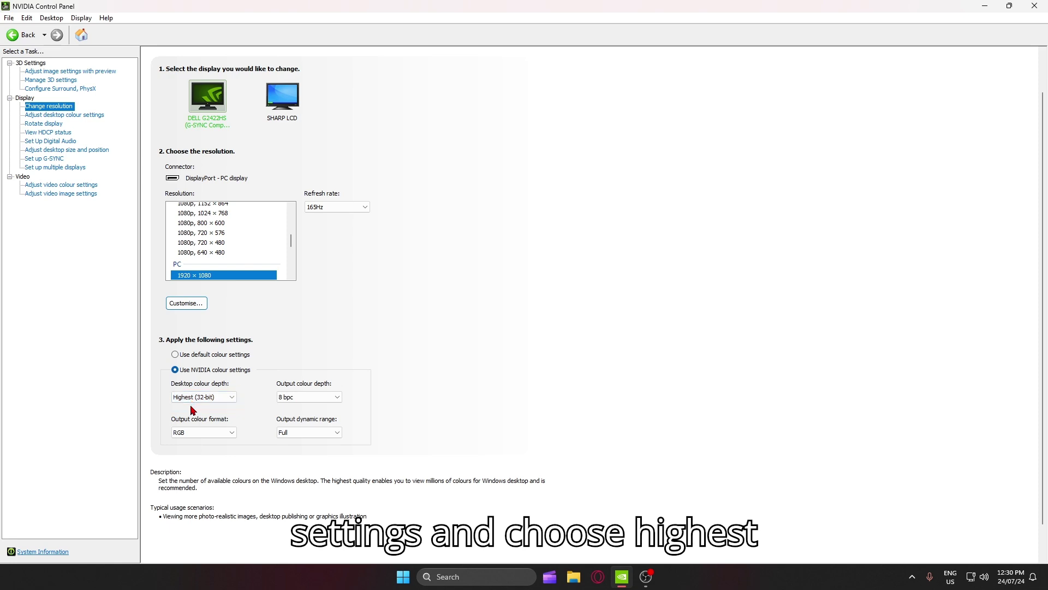
pyautogui.click(194, 406)
pyautogui.click(297, 401)
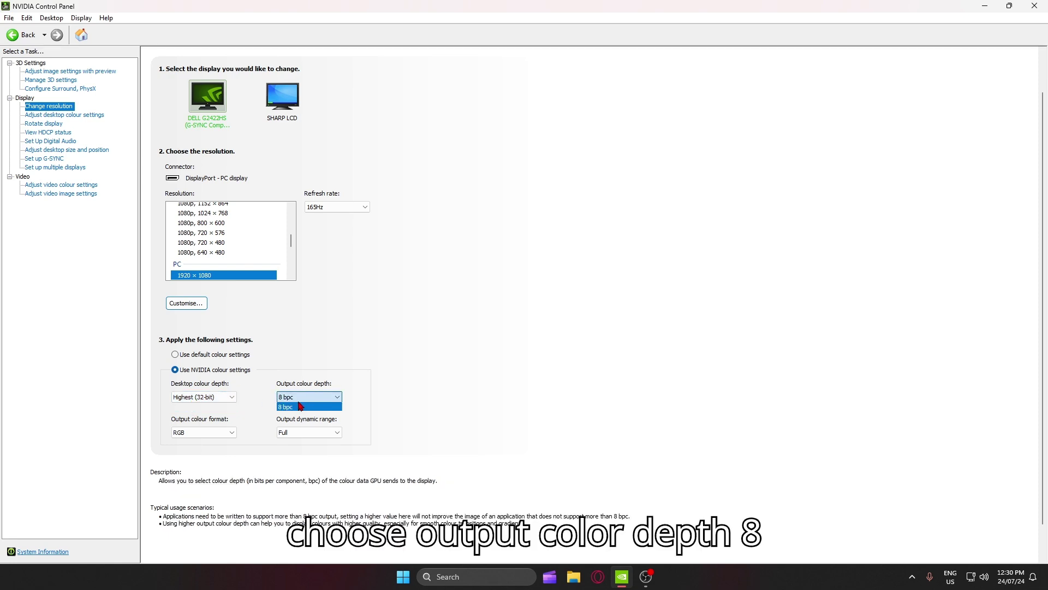
pyautogui.click(311, 407)
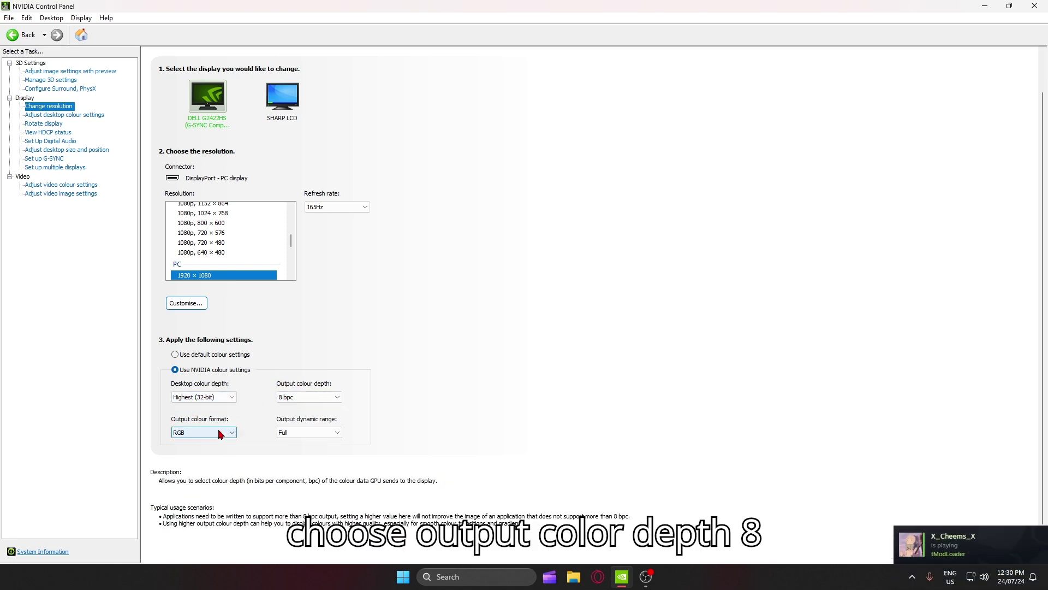
# - Keep RGB output format with Full dynamic range, then select the SHARP LCD and move to desktop colour settings
pyautogui.click(217, 431)
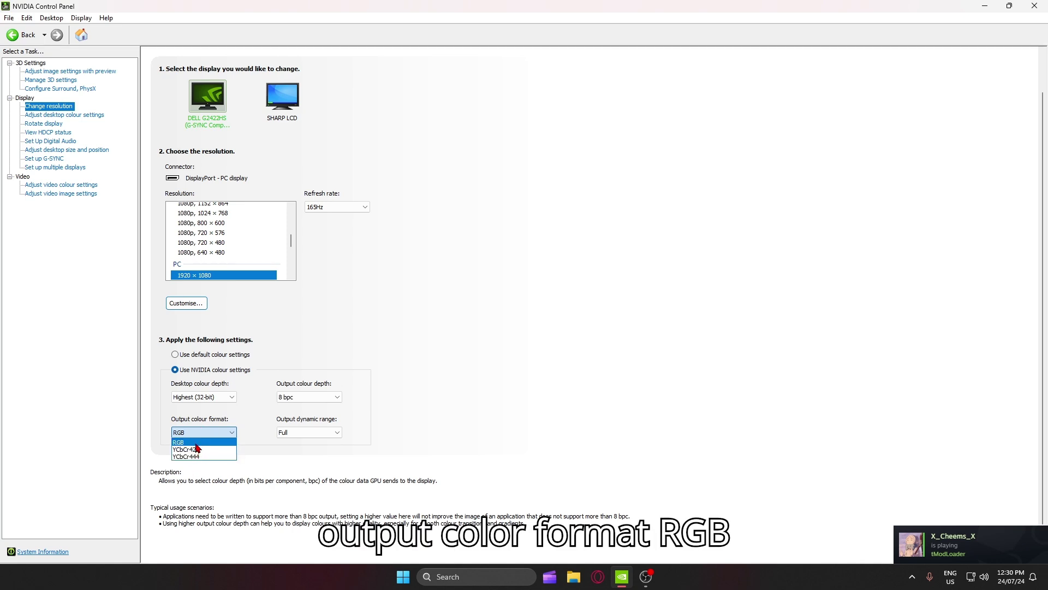
pyautogui.click(200, 443)
pyautogui.click(284, 436)
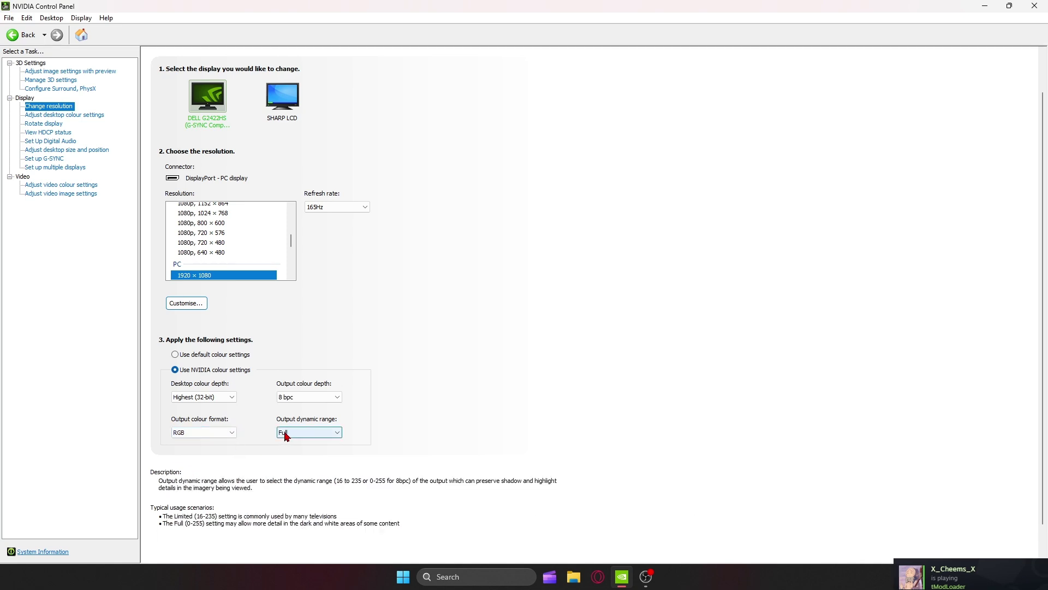
pyautogui.click(288, 437)
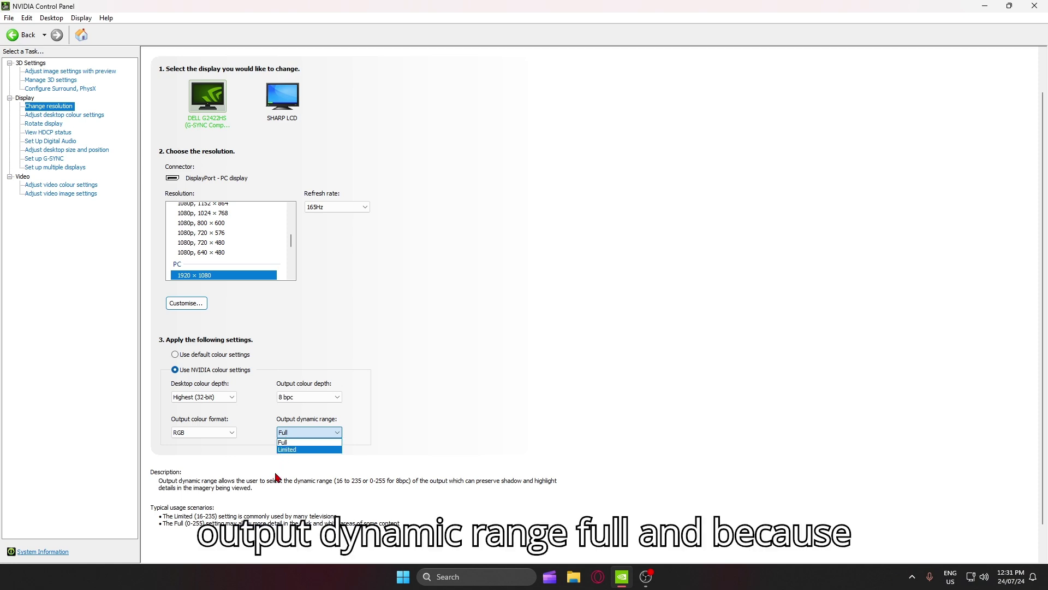
pyautogui.click(294, 443)
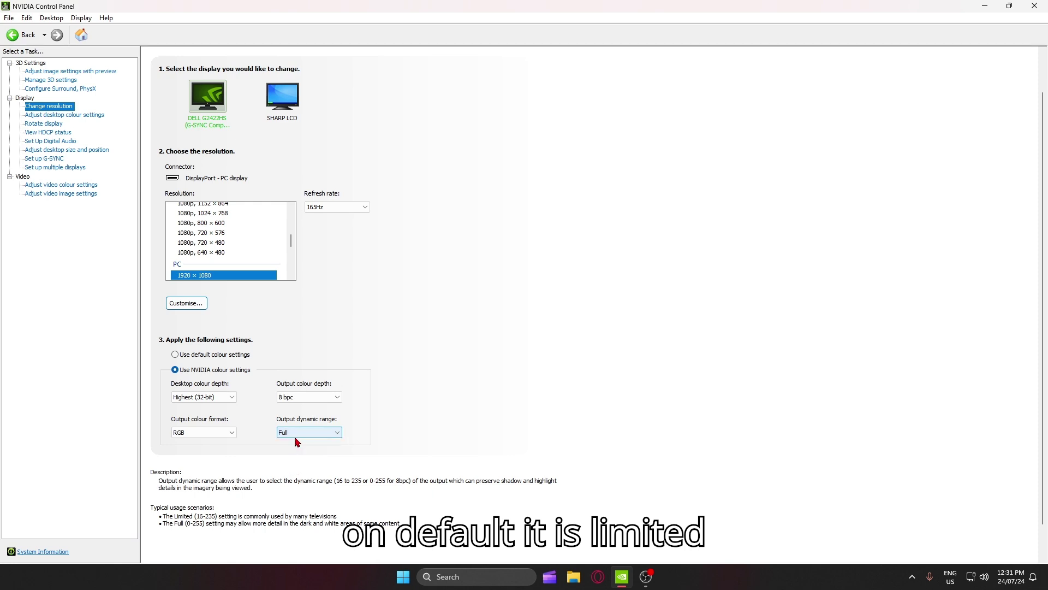
pyautogui.scroll(2, 257, 298)
pyautogui.click(280, 152)
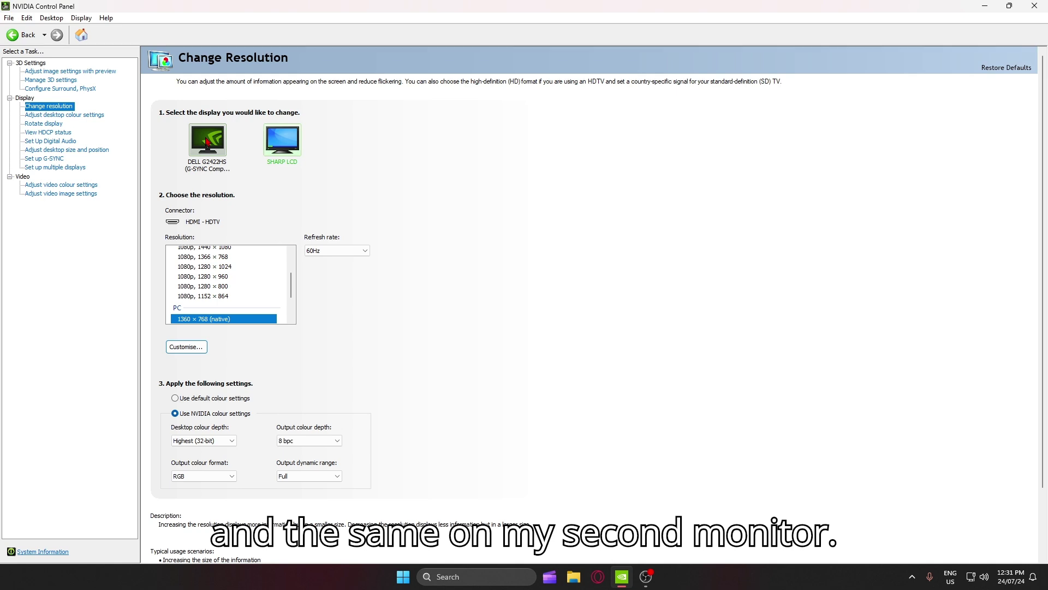
pyautogui.click(51, 114)
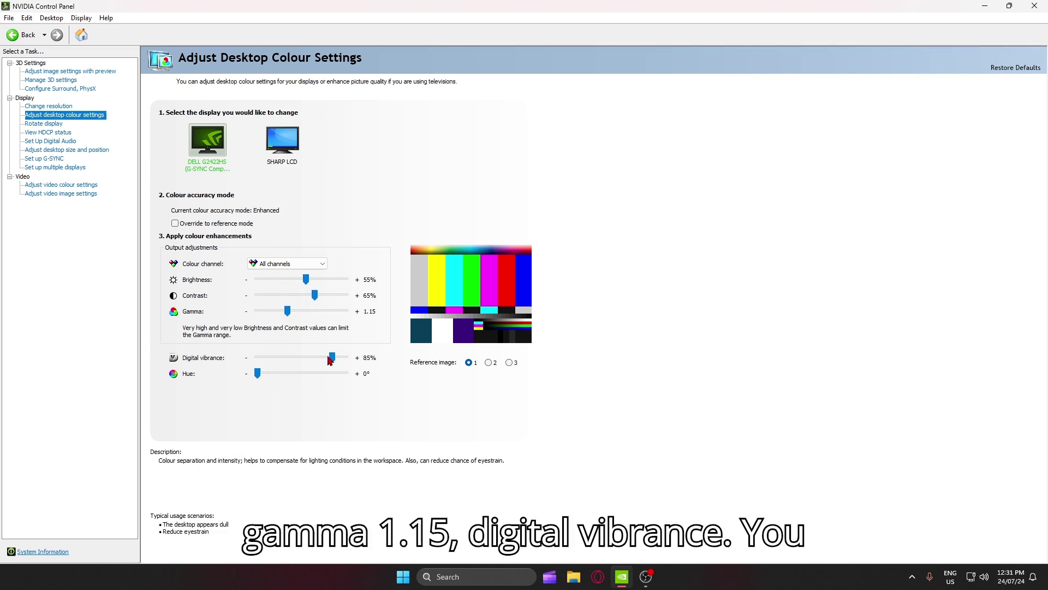
pyautogui.scroll(7, 332, 358)
pyautogui.scroll(-8, 333, 358)
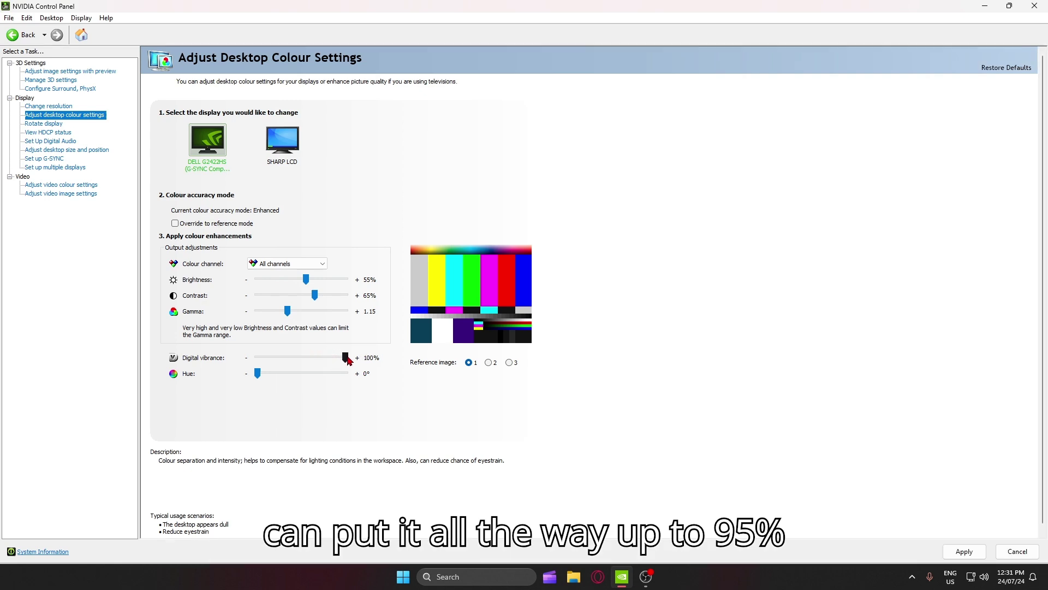
pyautogui.scroll(-1, 339, 361)
pyautogui.moveTo(340, 362); pyautogui.dragTo(343, 362)
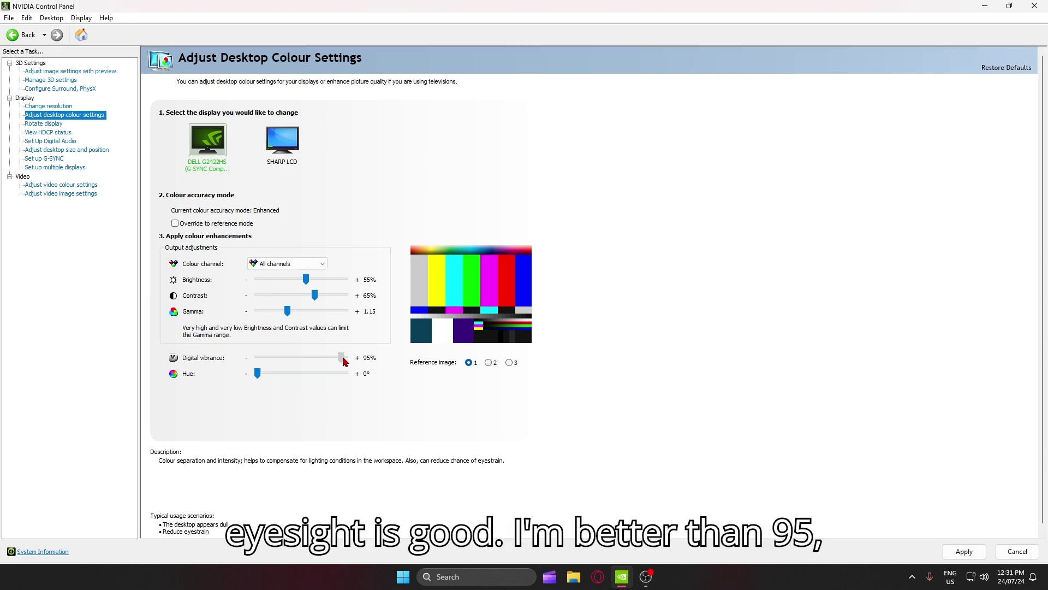
pyautogui.moveTo(343, 358); pyautogui.dragTo(344, 358)
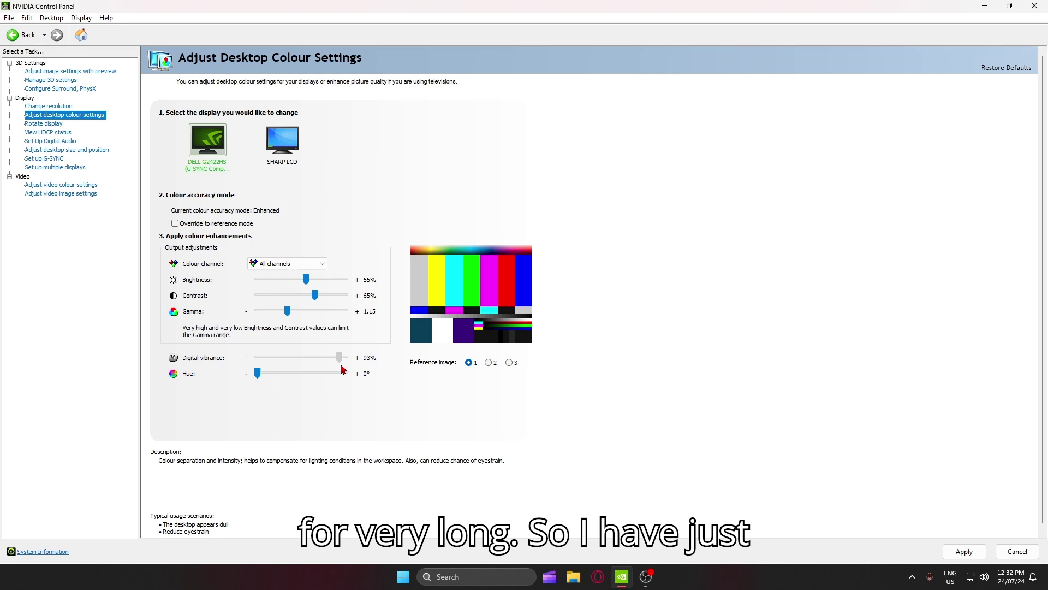
pyautogui.moveTo(342, 366); pyautogui.dragTo(335, 373)
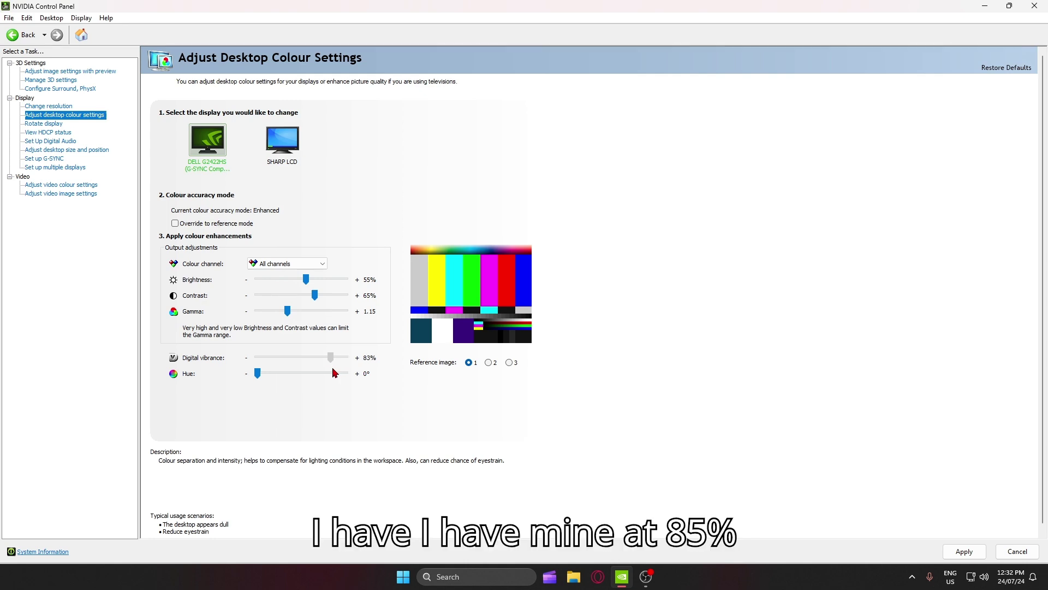
pyautogui.moveTo(334, 371); pyautogui.dragTo(334, 372)
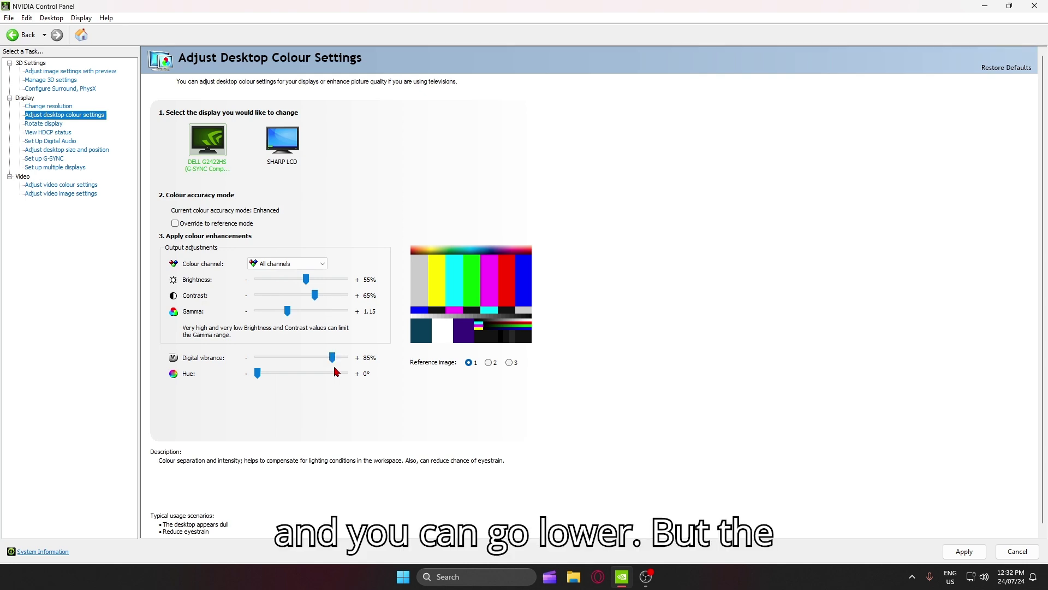
pyautogui.click(951, 553)
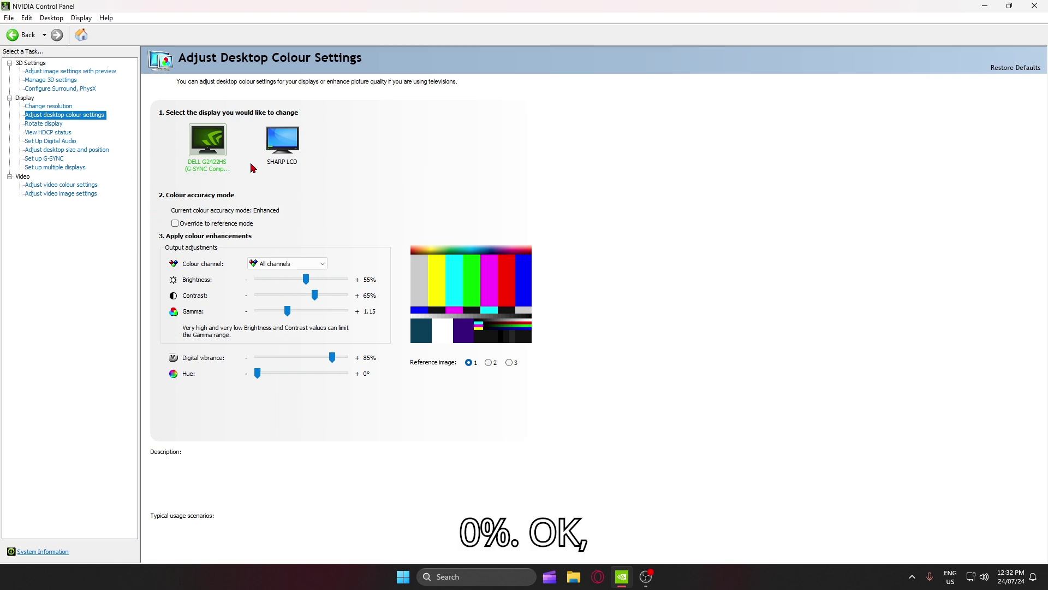
# - Move through Rotate display, HDCP status and digital audio to Adjust desktop size and position
pyautogui.click(59, 126)
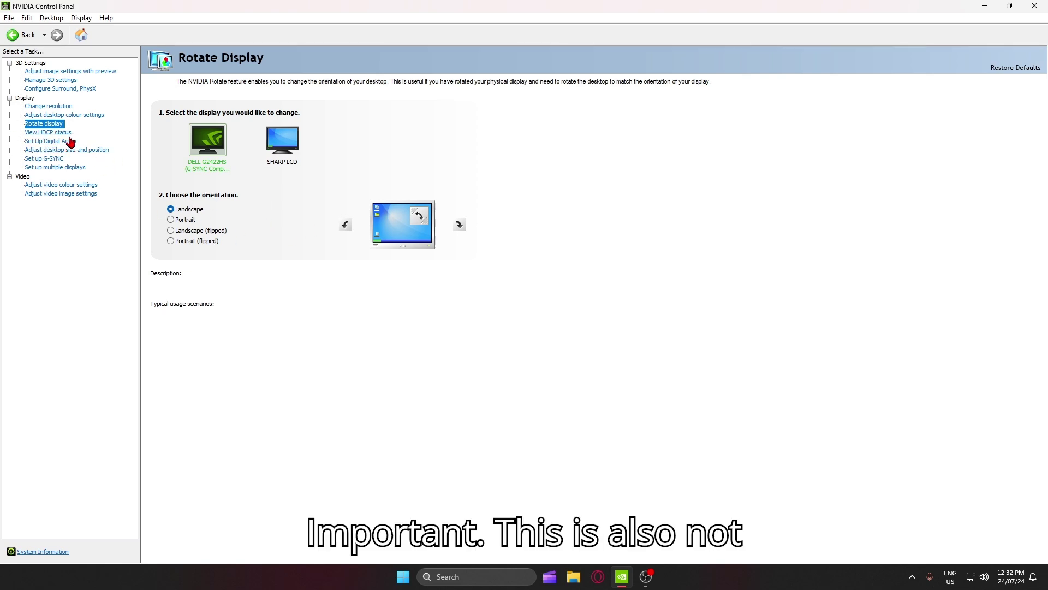
pyautogui.click(61, 133)
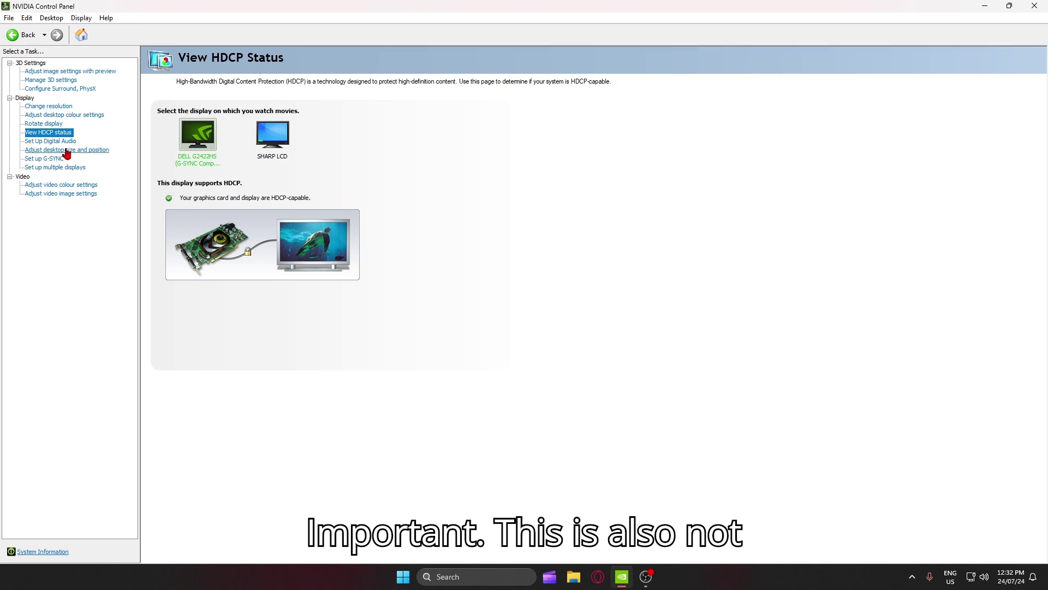
pyautogui.click(58, 143)
pyautogui.click(61, 152)
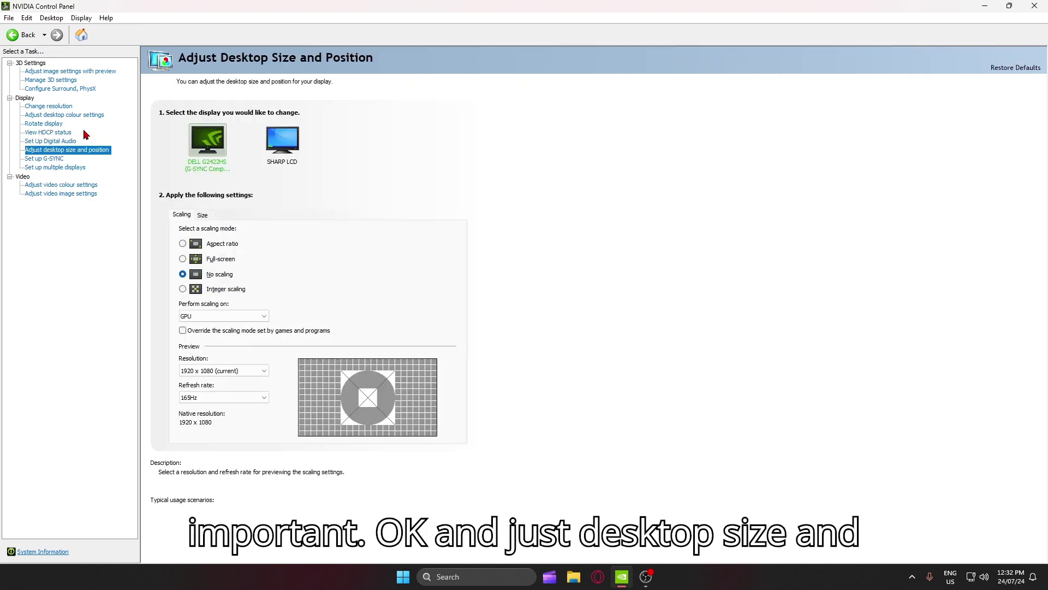
pyautogui.moveTo(219, 274)
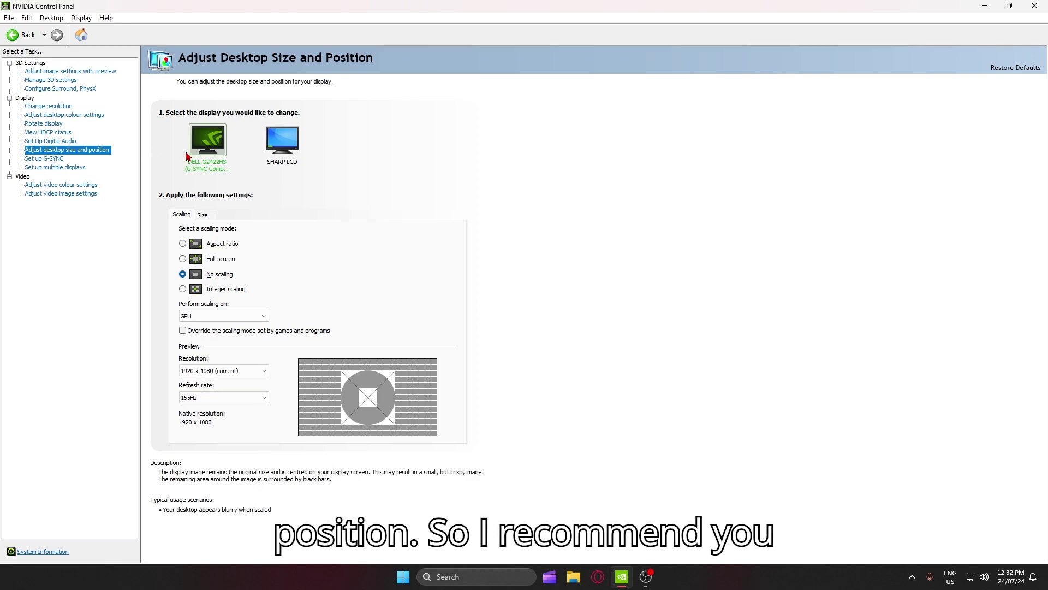
# - Keep No scaling with scaling performed on the GPU
pyautogui.click(202, 215)
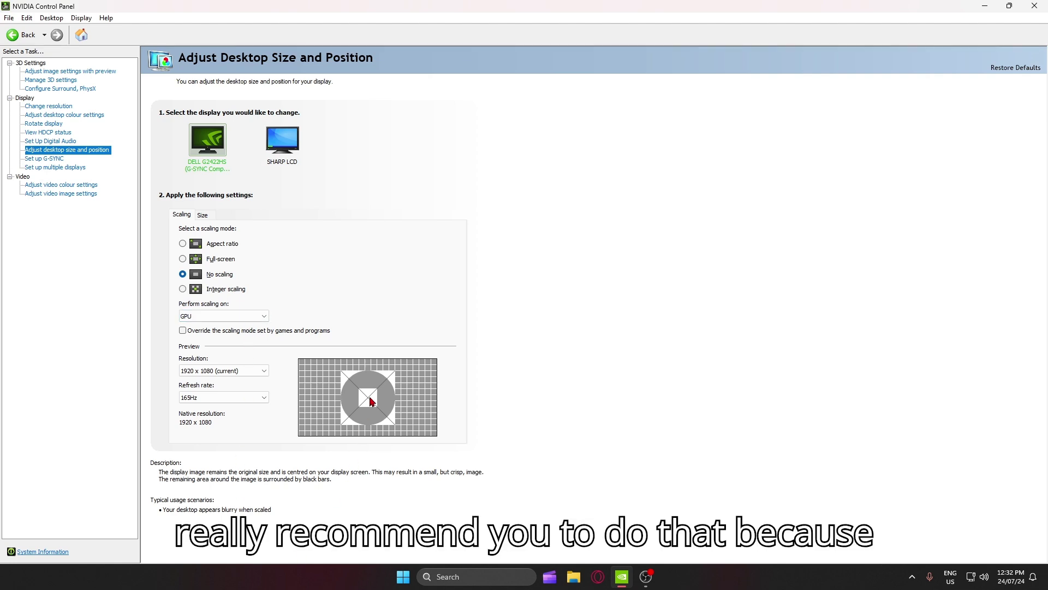
pyautogui.click(251, 316)
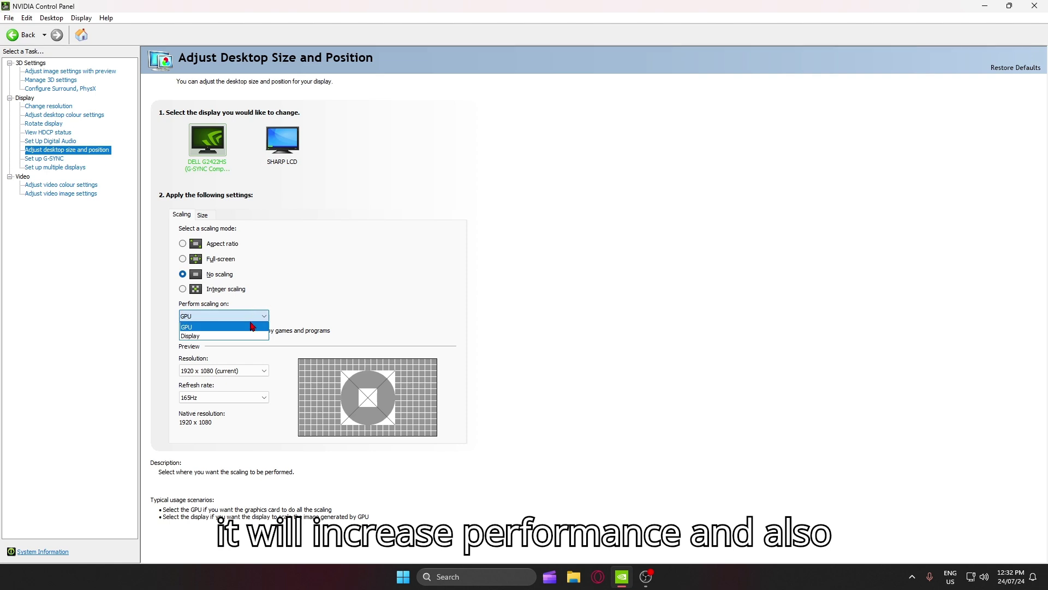
pyautogui.click(251, 326)
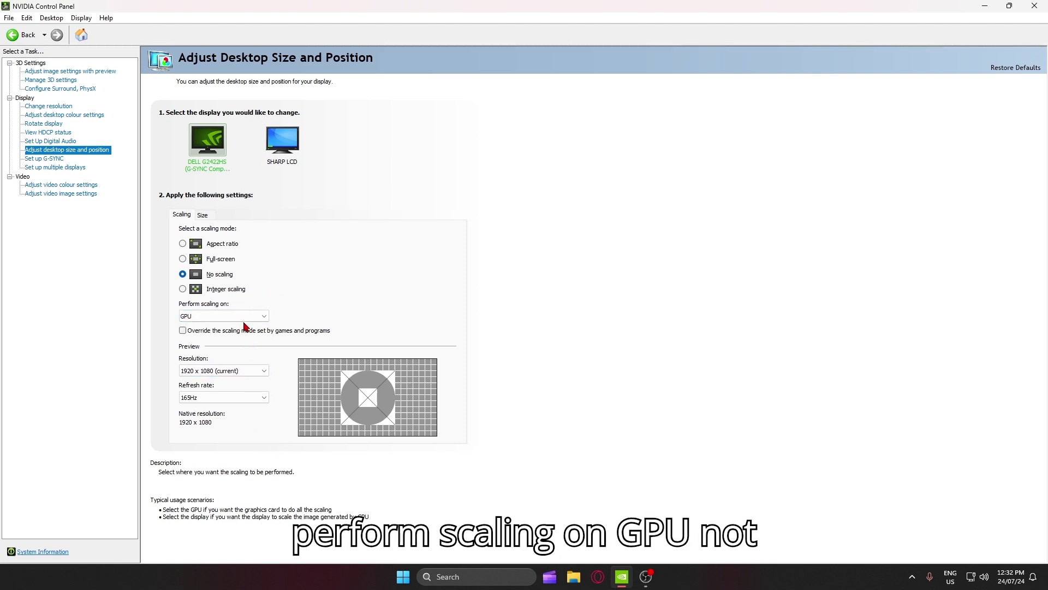
pyautogui.click(245, 316)
pyautogui.click(223, 321)
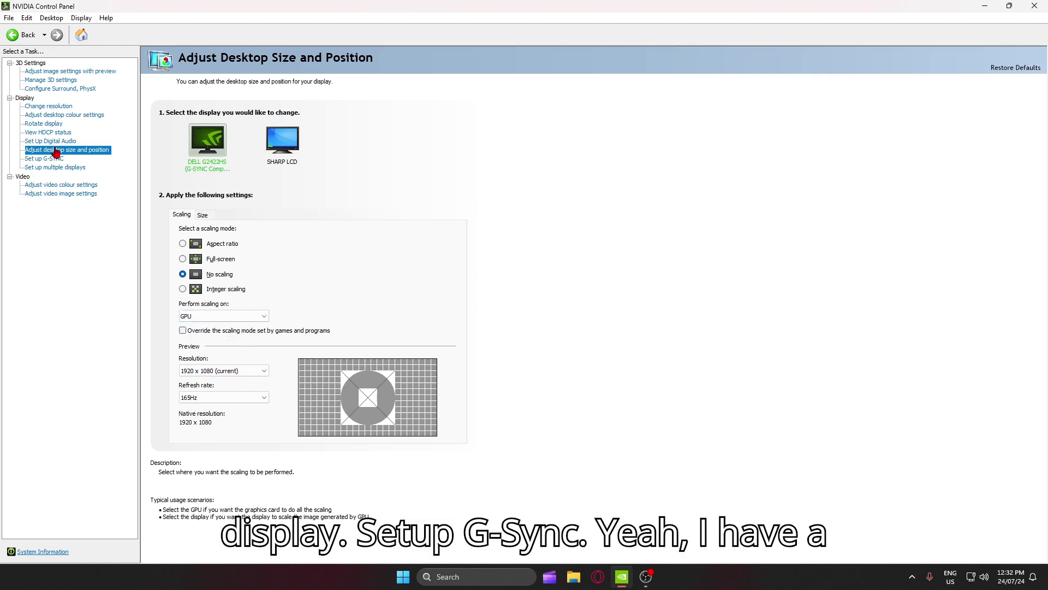
pyautogui.click(49, 159)
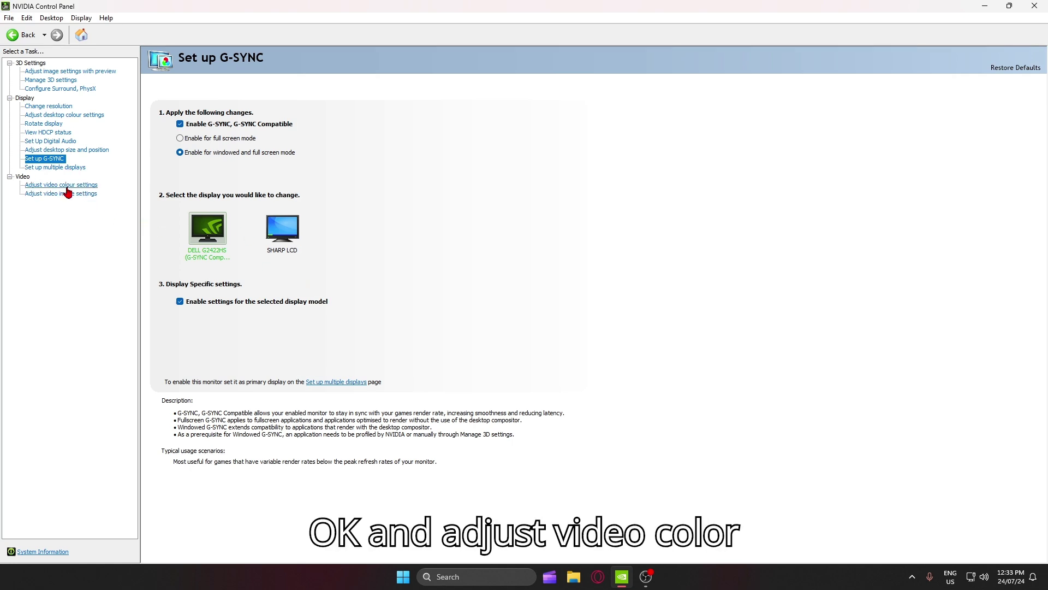
# - In Adjust video colour settings, set the Advanced tab's dynamic range to Full (0-255)
pyautogui.click(85, 187)
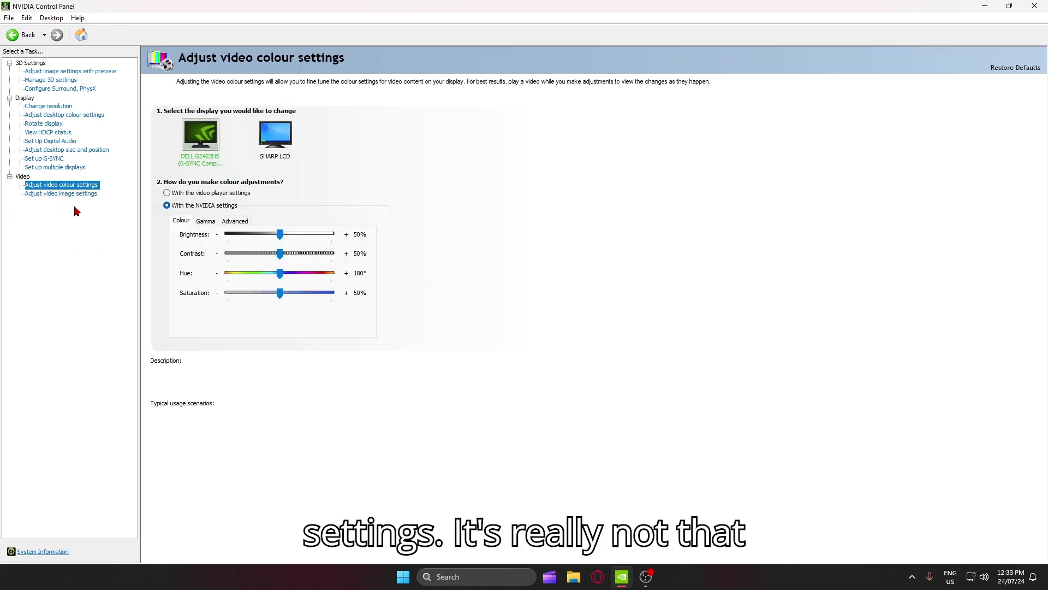
pyautogui.click(208, 222)
pyautogui.click(234, 221)
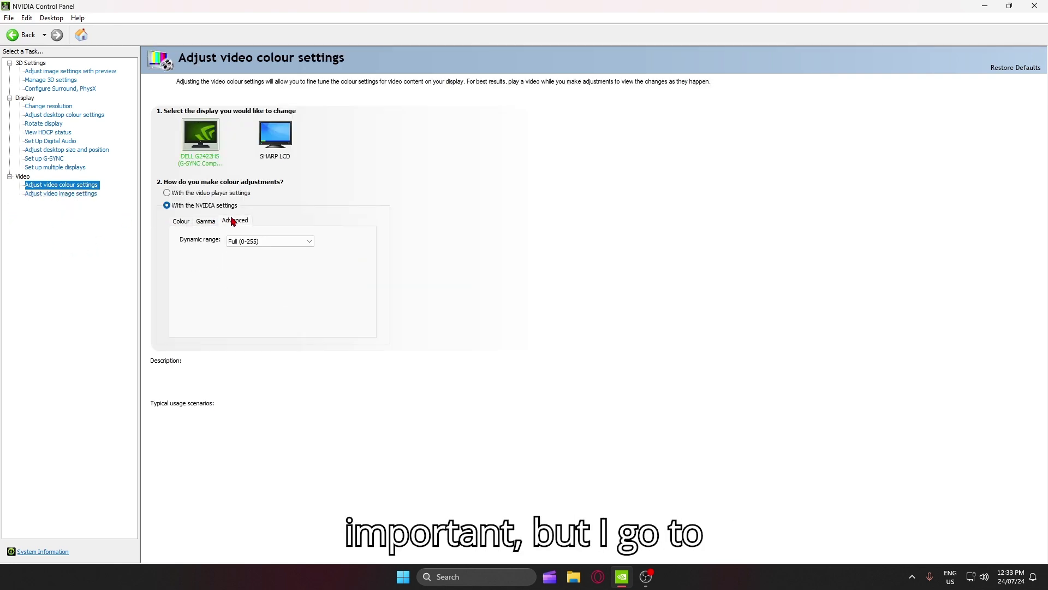
pyautogui.click(187, 223)
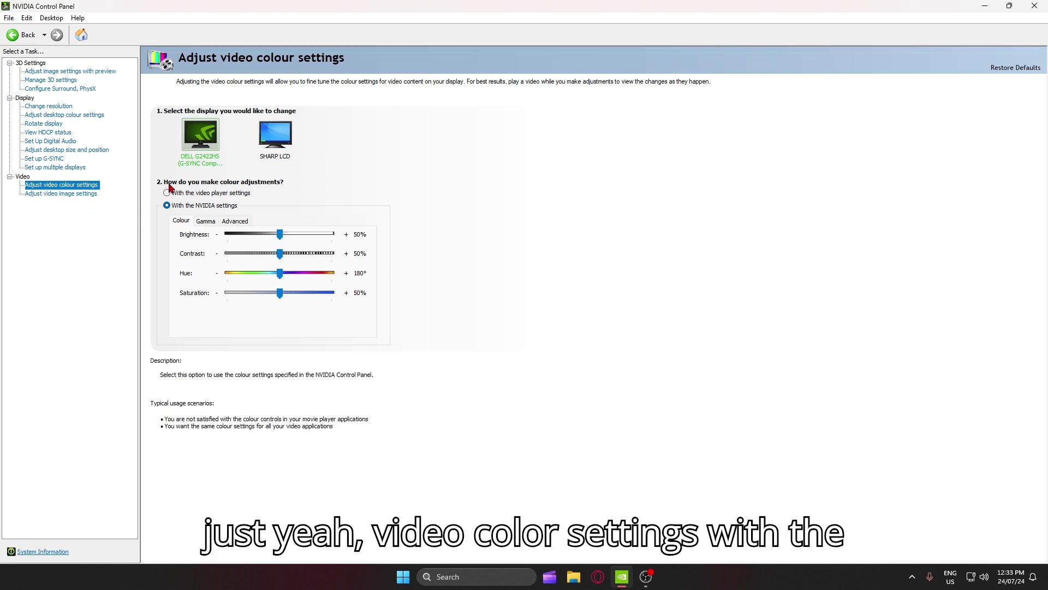
pyautogui.moveTo(205, 206)
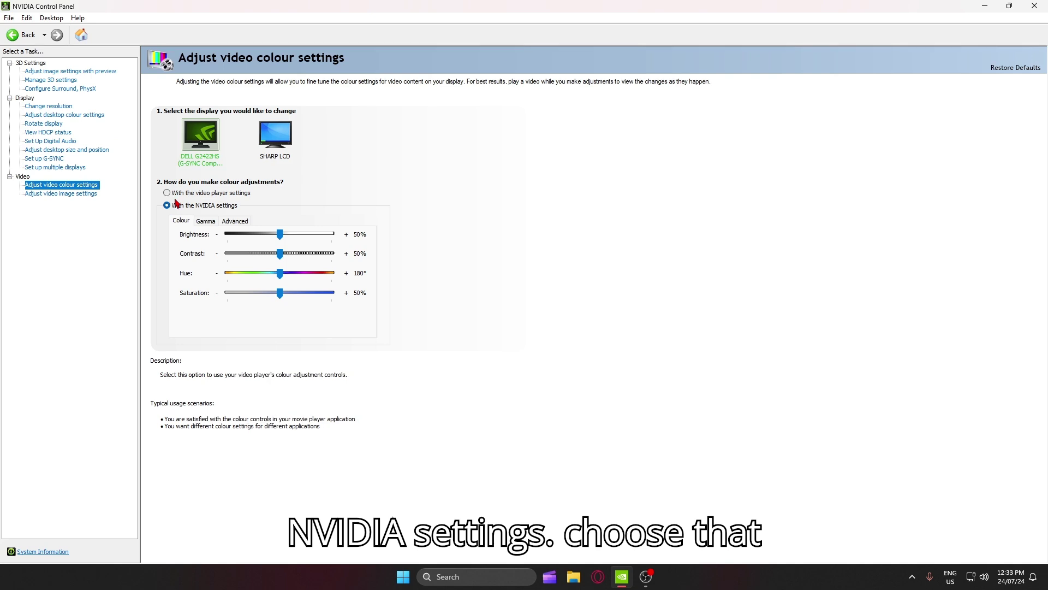
pyautogui.click(246, 222)
pyautogui.click(247, 242)
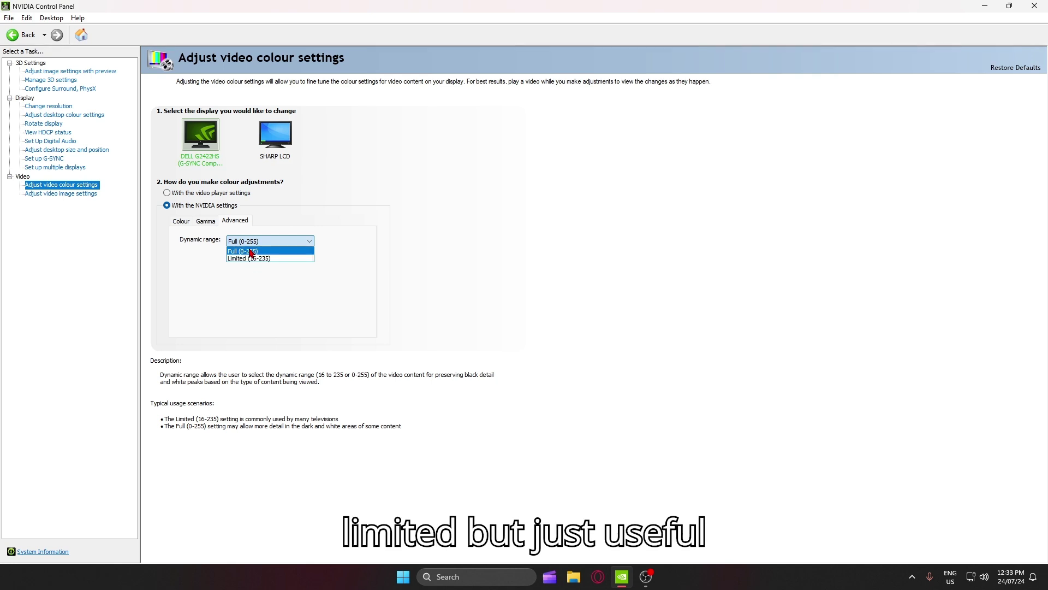
pyautogui.click(246, 251)
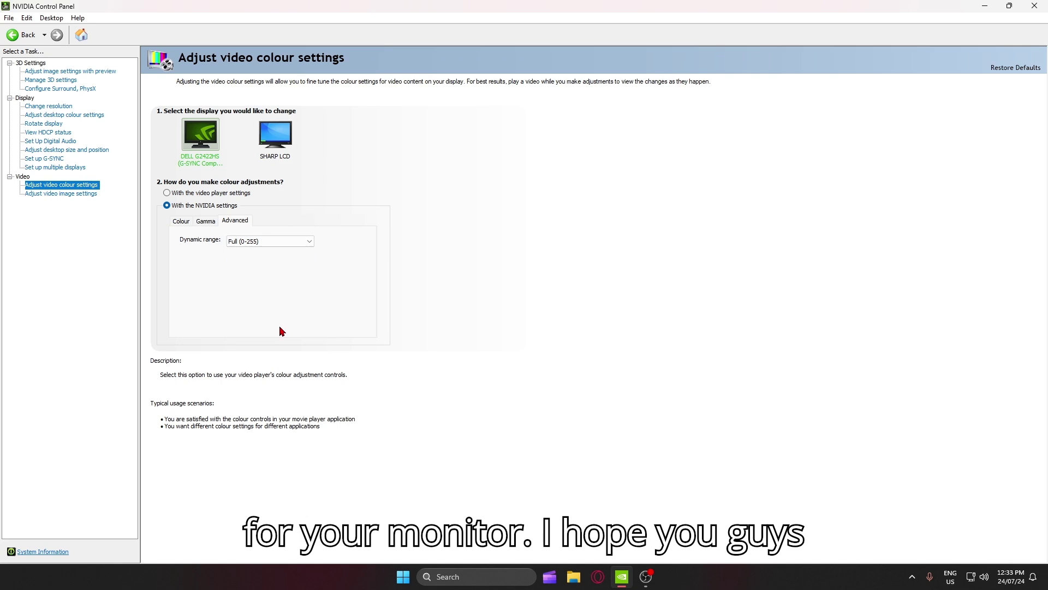